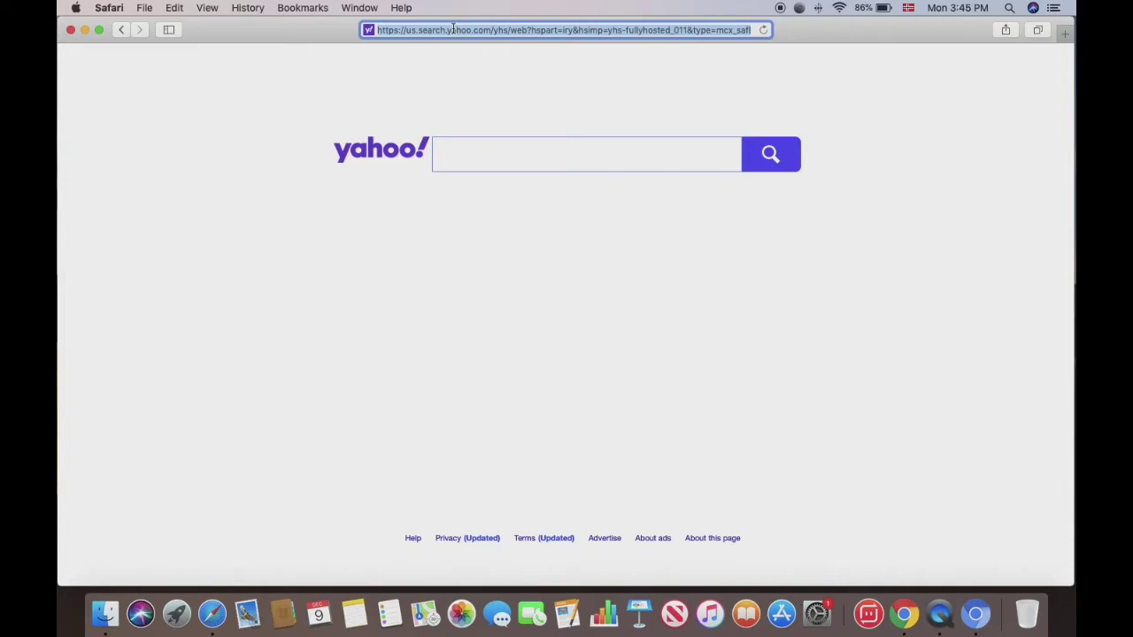
{"action": "type", "text": "www"}
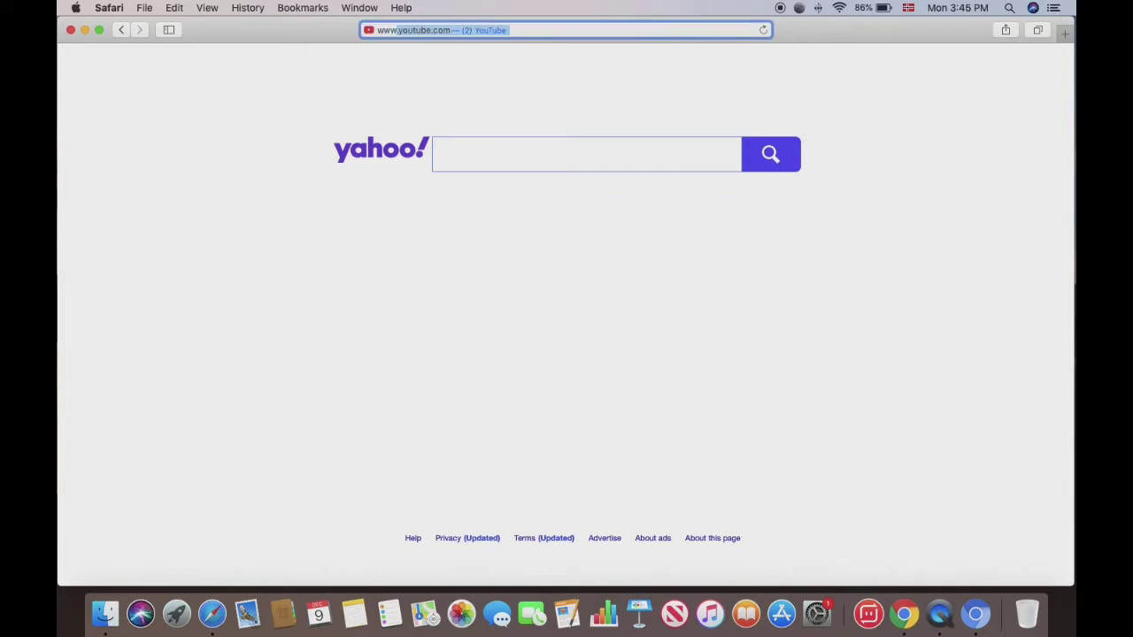
{"action": "key", "text": "Return"}
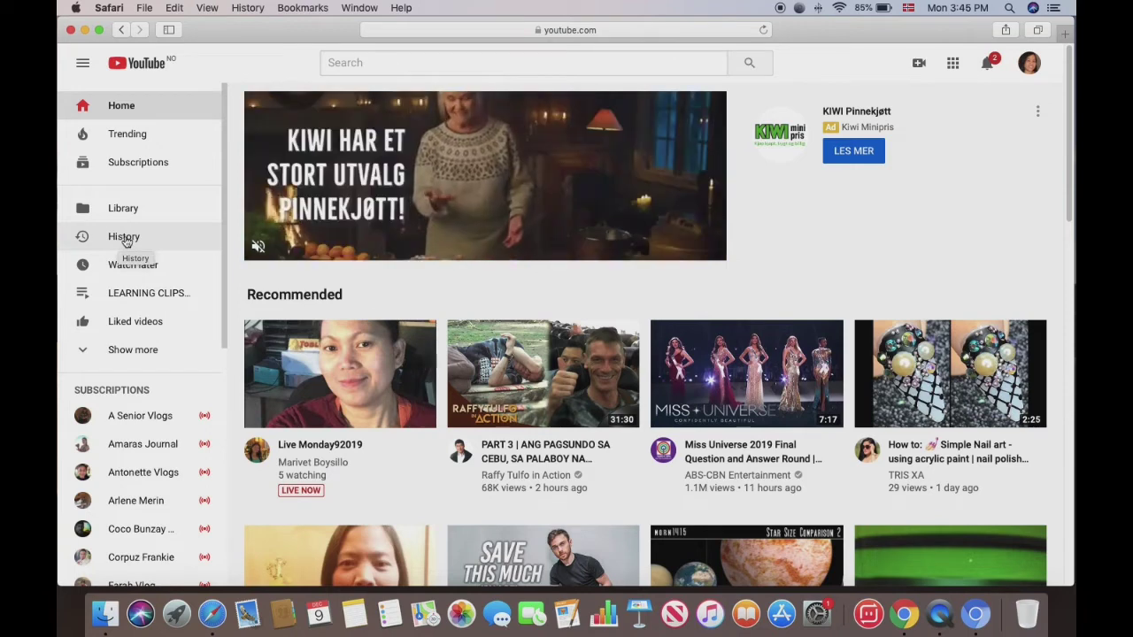
{"action": "left_click", "coordinate": [131, 238]}
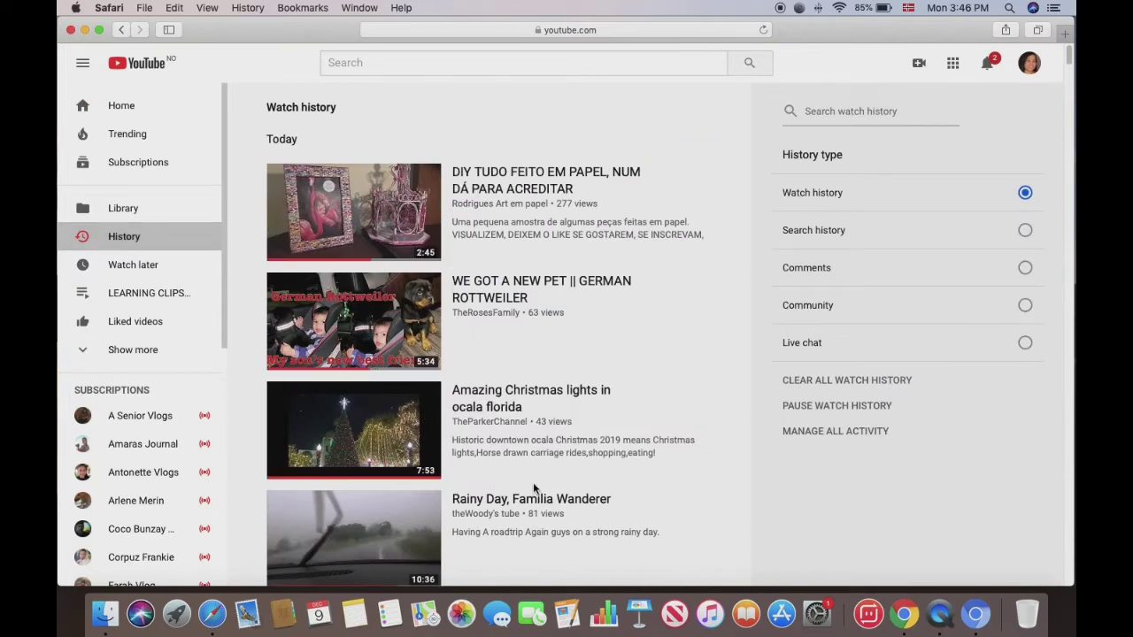
Look through the watched videos and clear all watch history for the YouTube account.
{"action": "scroll", "coordinate": [639, 486], "scroll_direction": "down", "scroll_amount": 2}
{"action": "scroll", "coordinate": [639, 489], "scroll_direction": "down", "scroll_amount": 2}
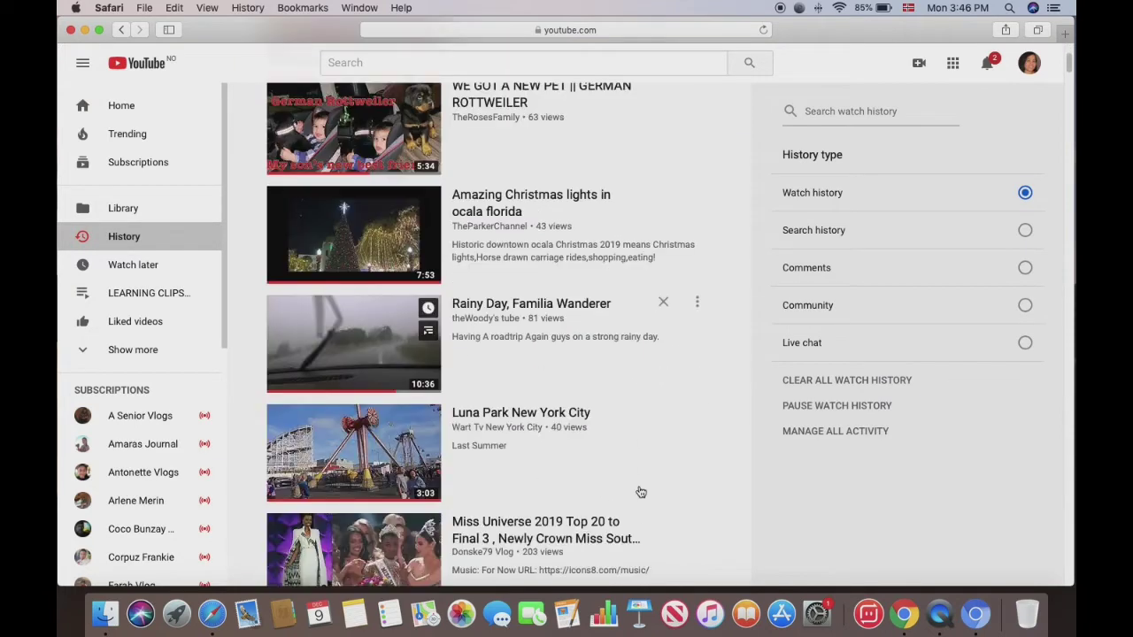
{"action": "scroll", "coordinate": [639, 490], "scroll_direction": "down", "scroll_amount": 2}
{"action": "scroll", "coordinate": [639, 489], "scroll_direction": "up", "scroll_amount": 6}
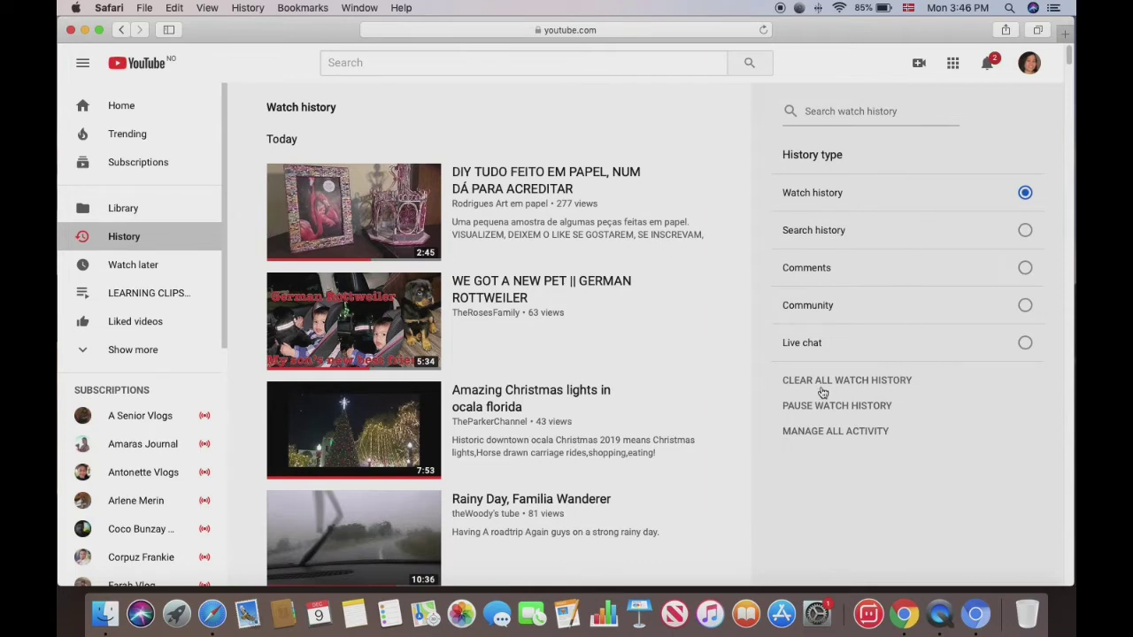
{"action": "left_click", "coordinate": [889, 382]}
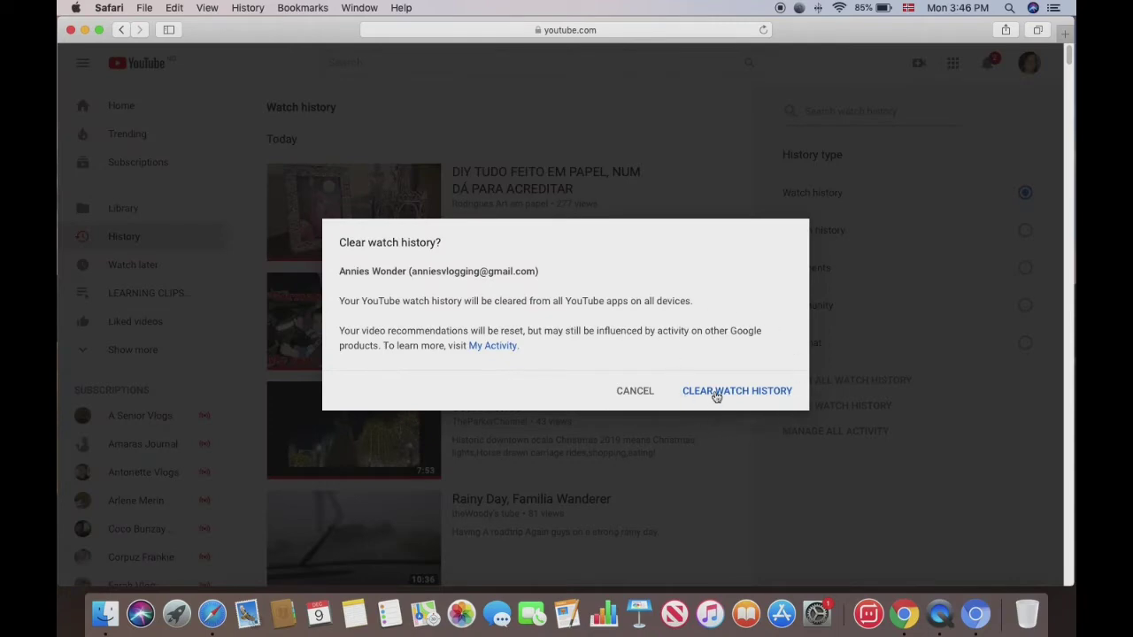
{"action": "left_click", "coordinate": [723, 391]}
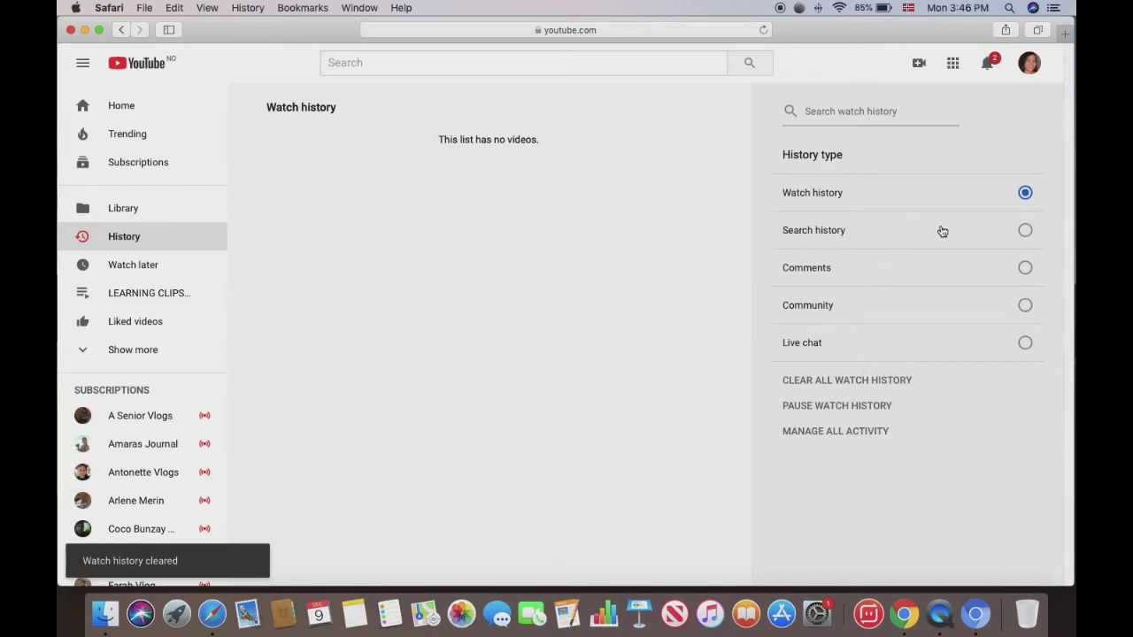
Delete the "whatis ZMZeus" entry from the YouTube search history and clear all remaining search history.
{"action": "left_click", "coordinate": [1025, 230]}
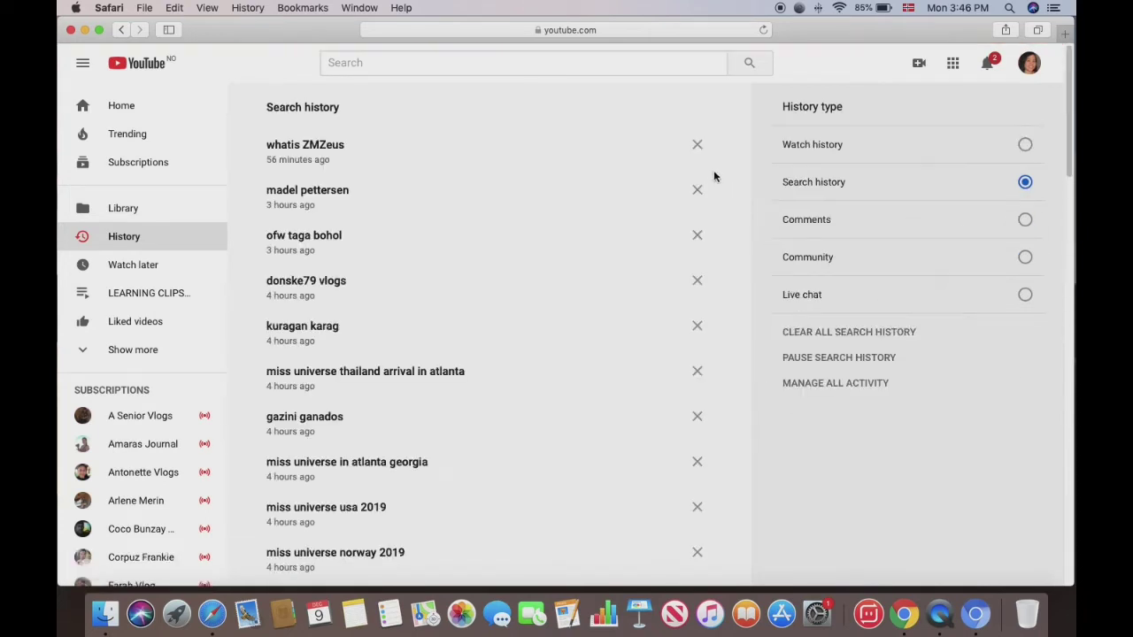
{"action": "left_click", "coordinate": [697, 145]}
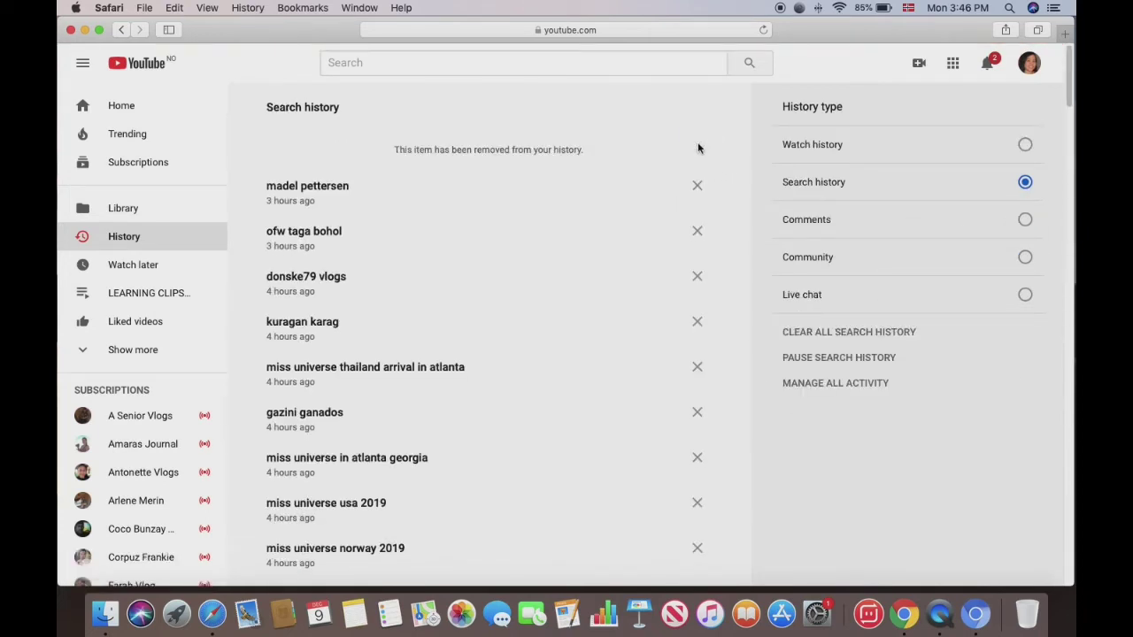
{"action": "left_click", "coordinate": [834, 334]}
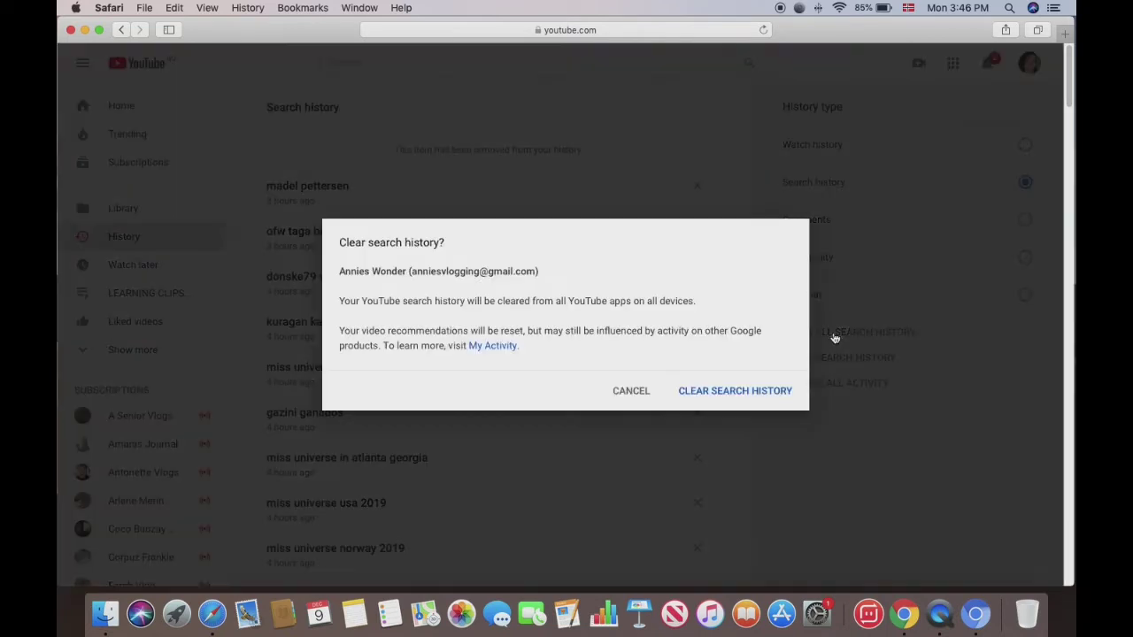
{"action": "left_click", "coordinate": [746, 392]}
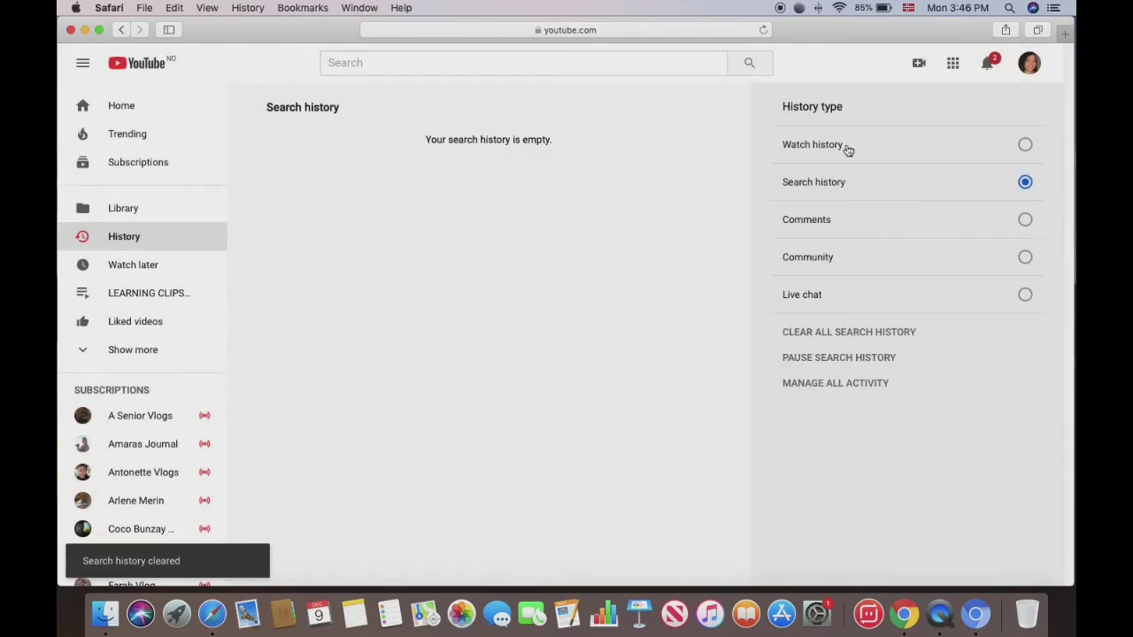
{"action": "left_click", "coordinate": [1024, 145]}
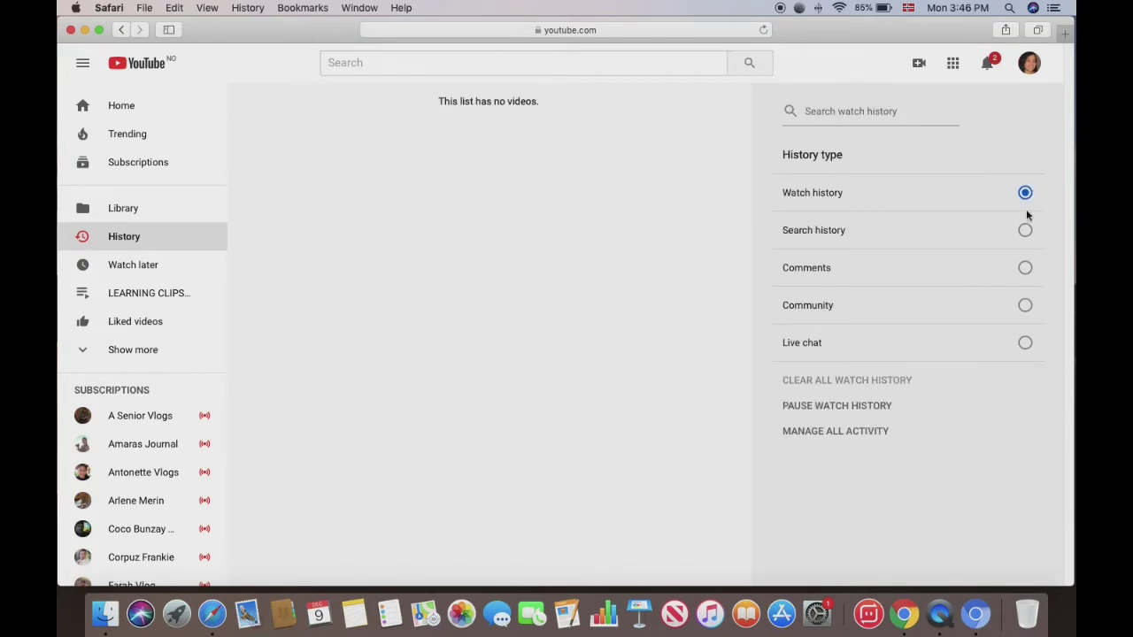
{"action": "left_click", "coordinate": [1024, 232]}
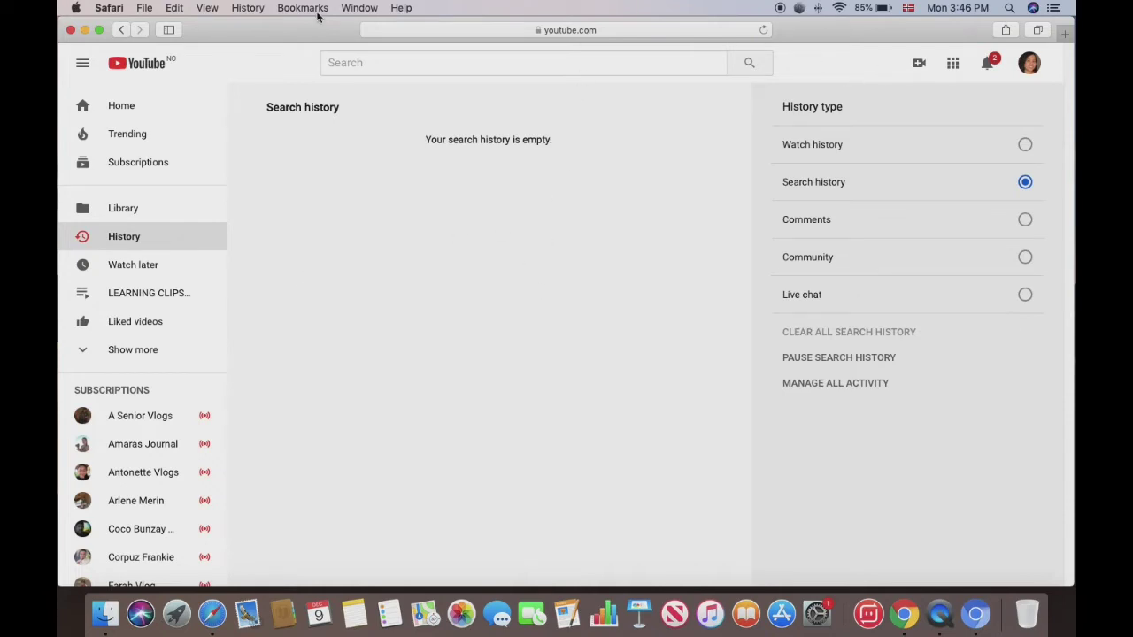
Clear the browser's history with the range set to all history.
{"action": "left_click", "coordinate": [248, 8]}
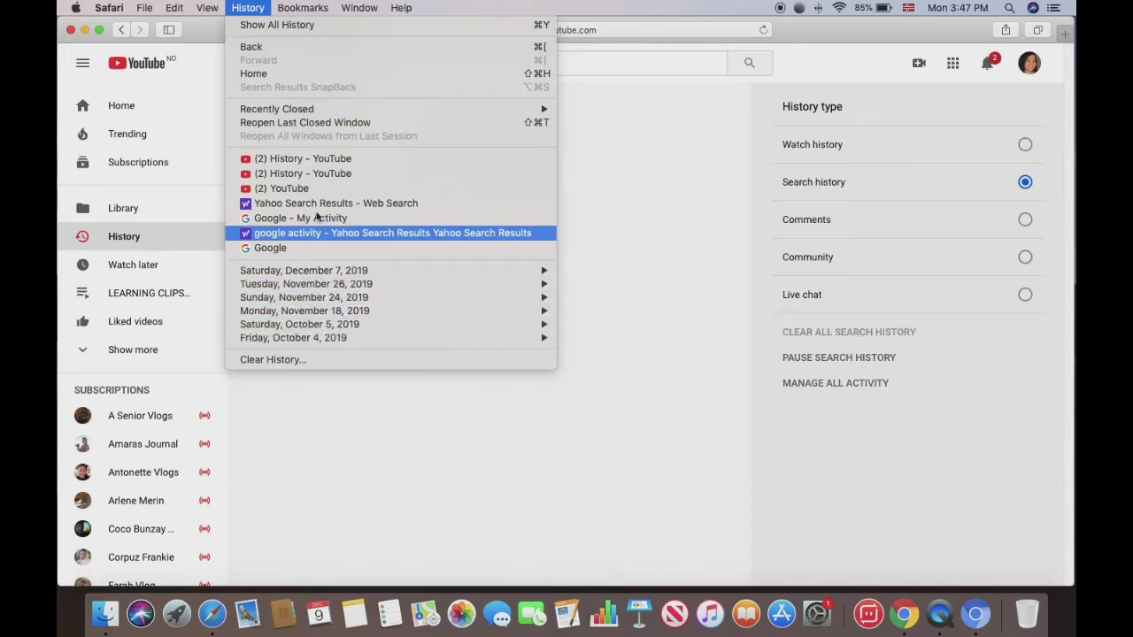
{"action": "left_click", "coordinate": [298, 361]}
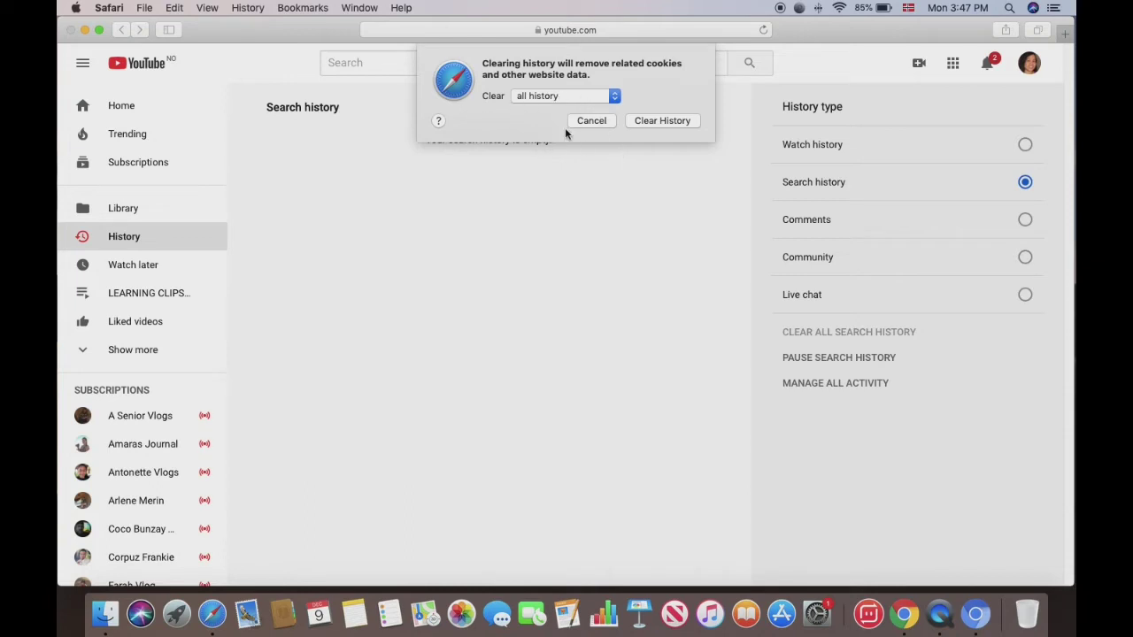
{"action": "left_click", "coordinate": [658, 123]}
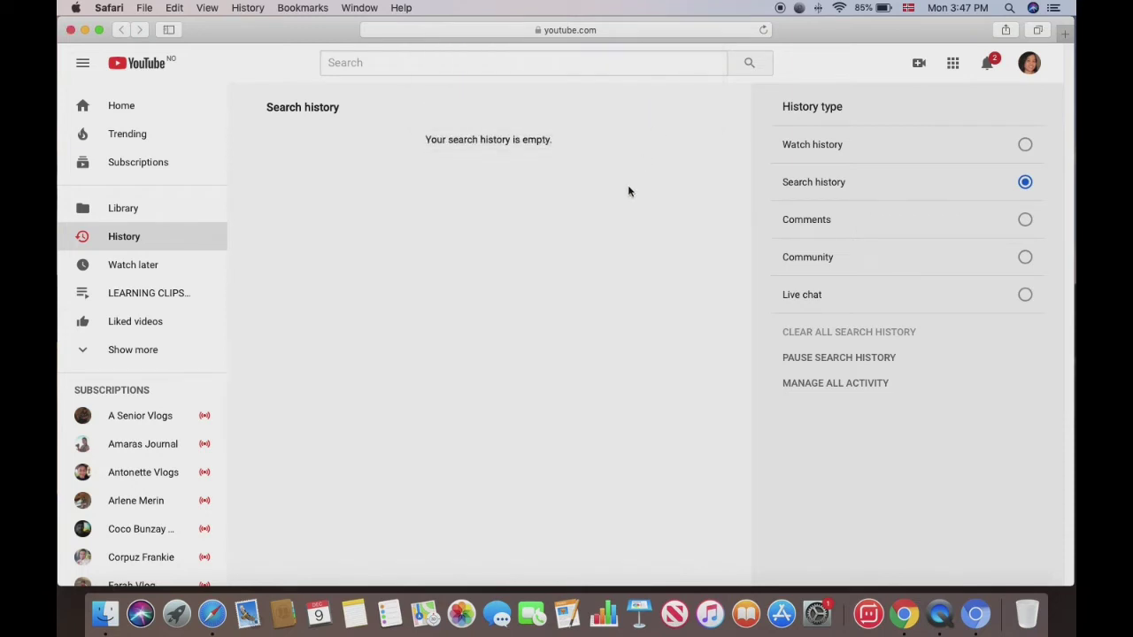
{"action": "left_click", "coordinate": [261, 11]}
{"action": "left_click", "coordinate": [445, 233]}
{"action": "left_click", "coordinate": [1067, 37]}
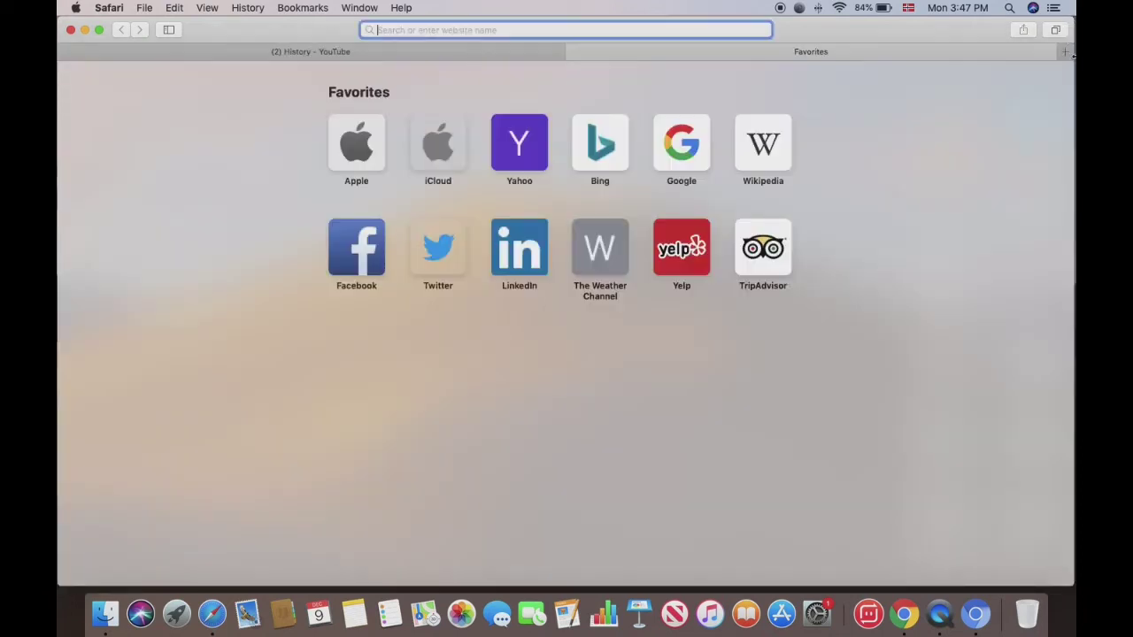
{"action": "type", "text": "www"}
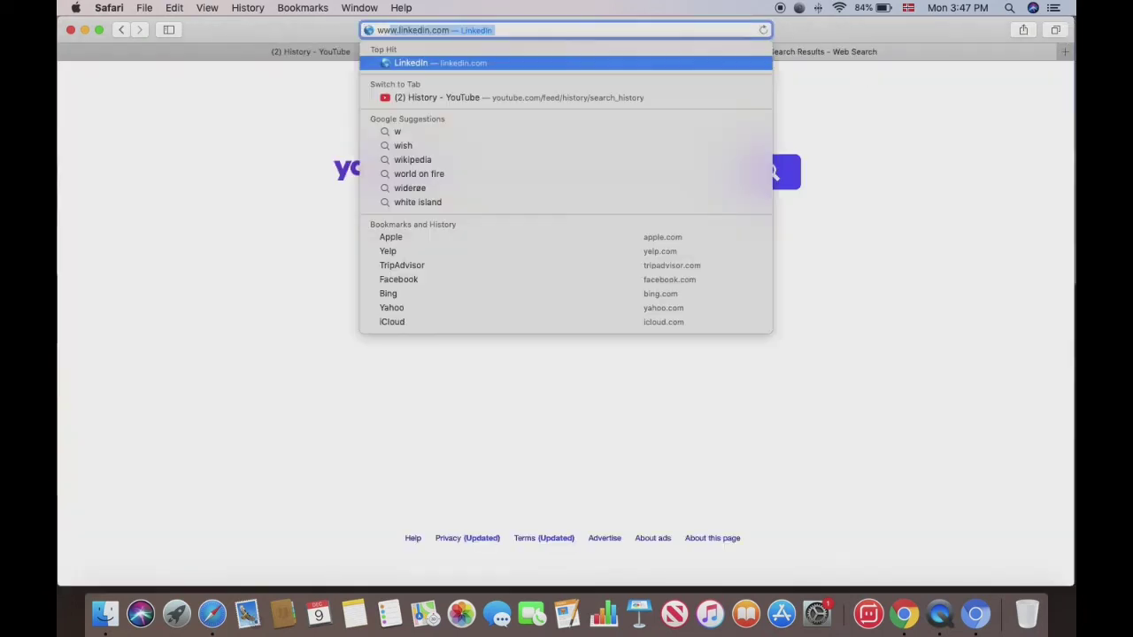
{"action": "type", "text": ".google."}
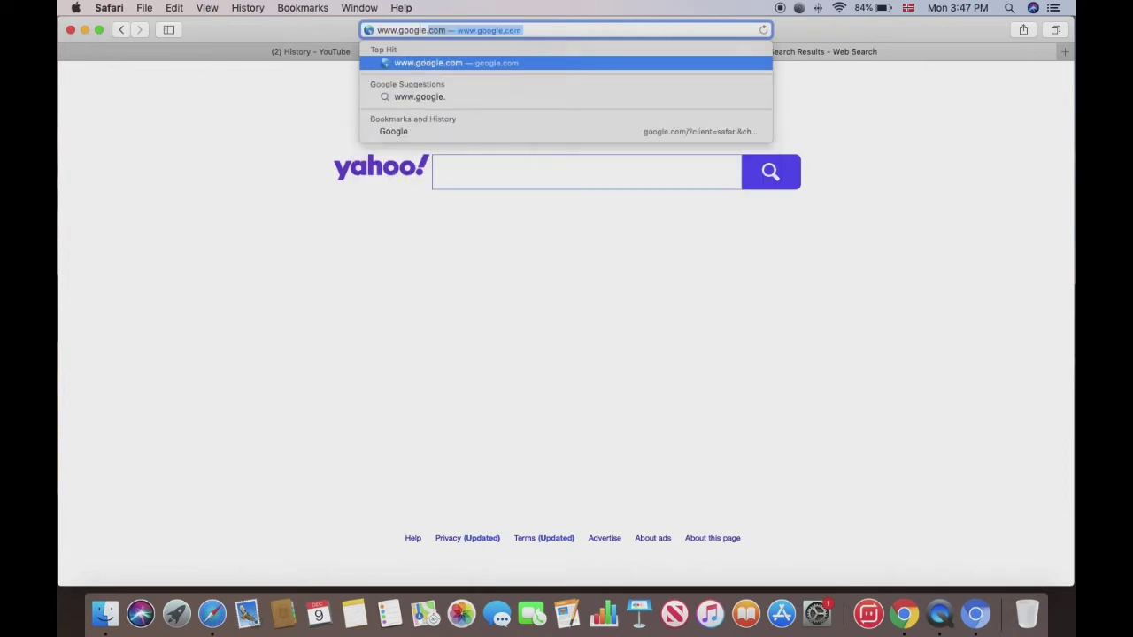
{"action": "key", "text": "Return"}
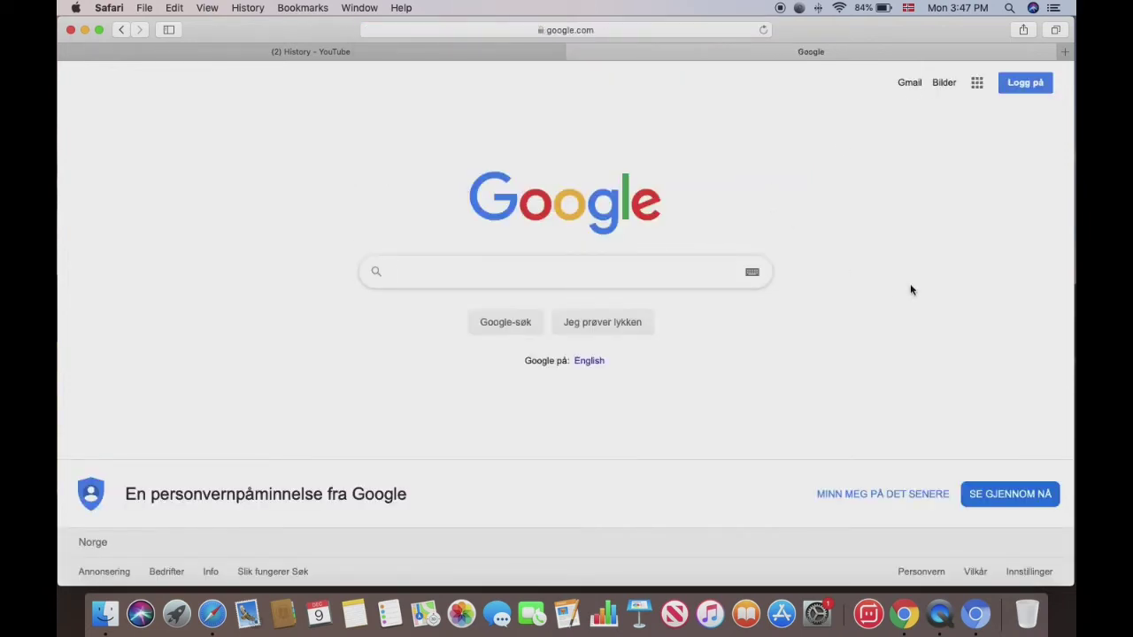
Search for "google activity" and open the "Welcome to My Activity - Google" result.
{"action": "left_click", "coordinate": [500, 272]}
{"action": "type", "text": "google c"}
{"action": "type", "text": "ctivity"}
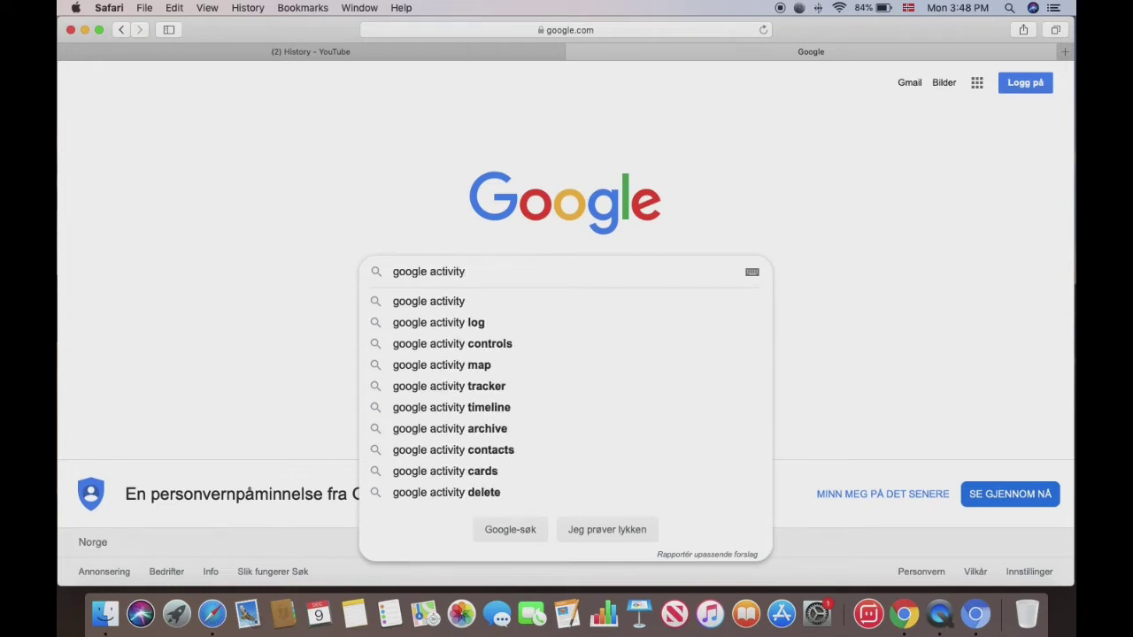
{"action": "key", "text": "Return"}
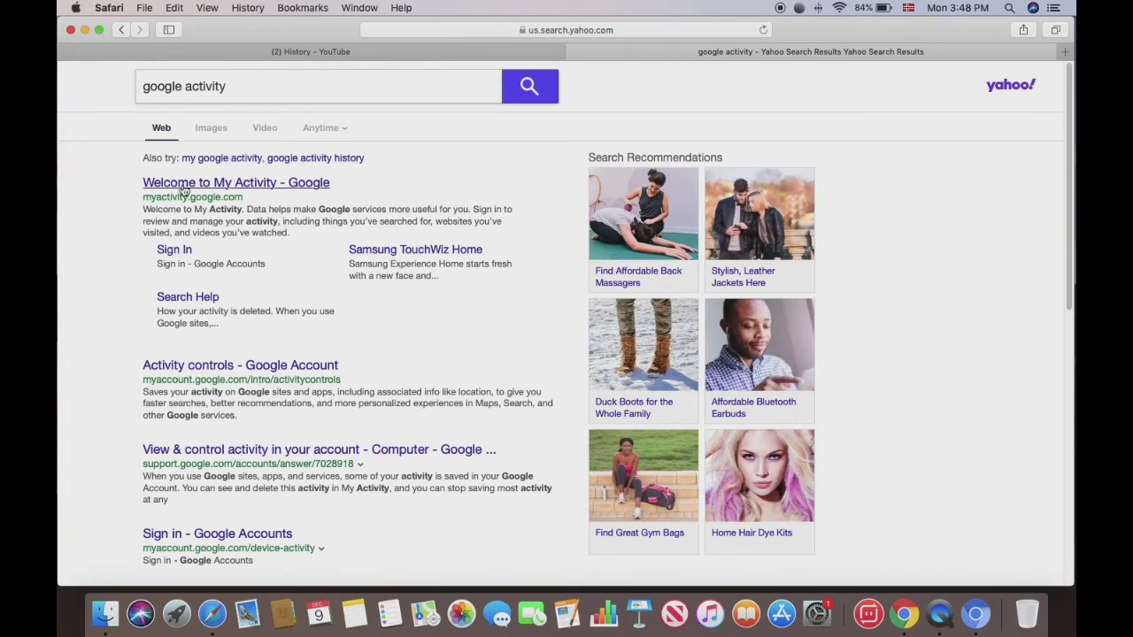
{"action": "left_click", "coordinate": [261, 184]}
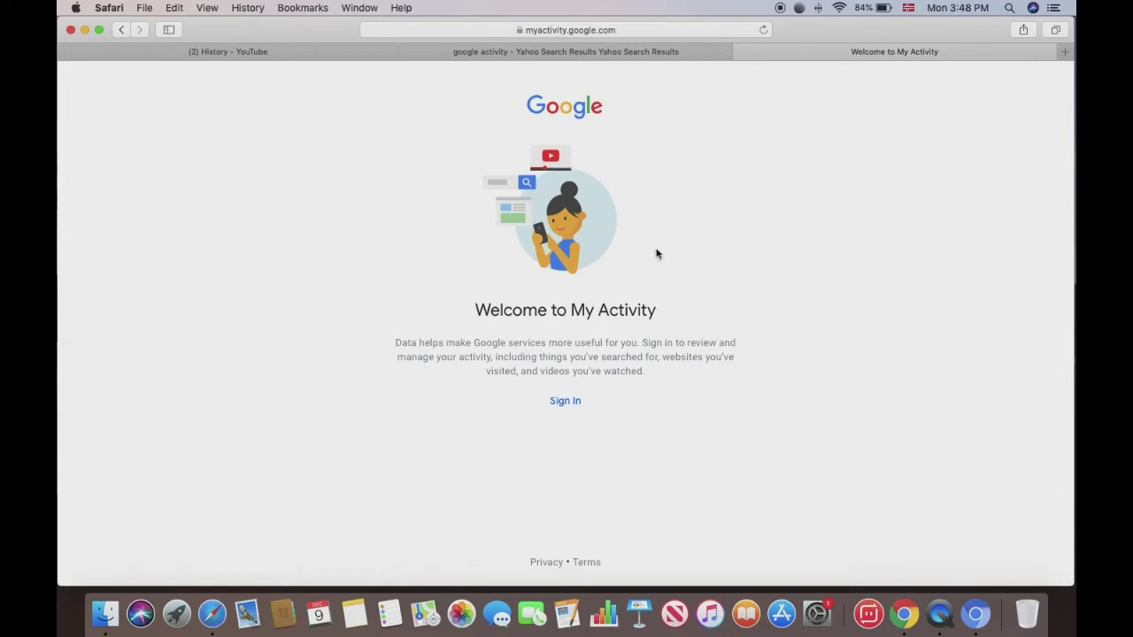
Sign in to Google My Activity with the saved account e-mail and the account password.
{"action": "left_click", "coordinate": [575, 406]}
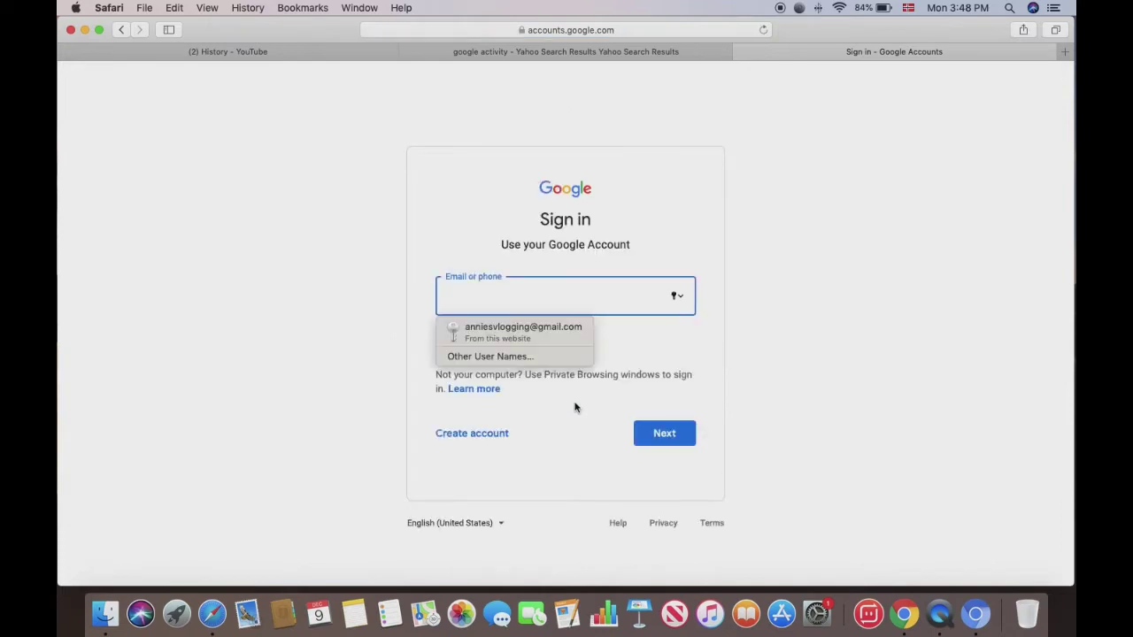
{"action": "left_click", "coordinate": [552, 333]}
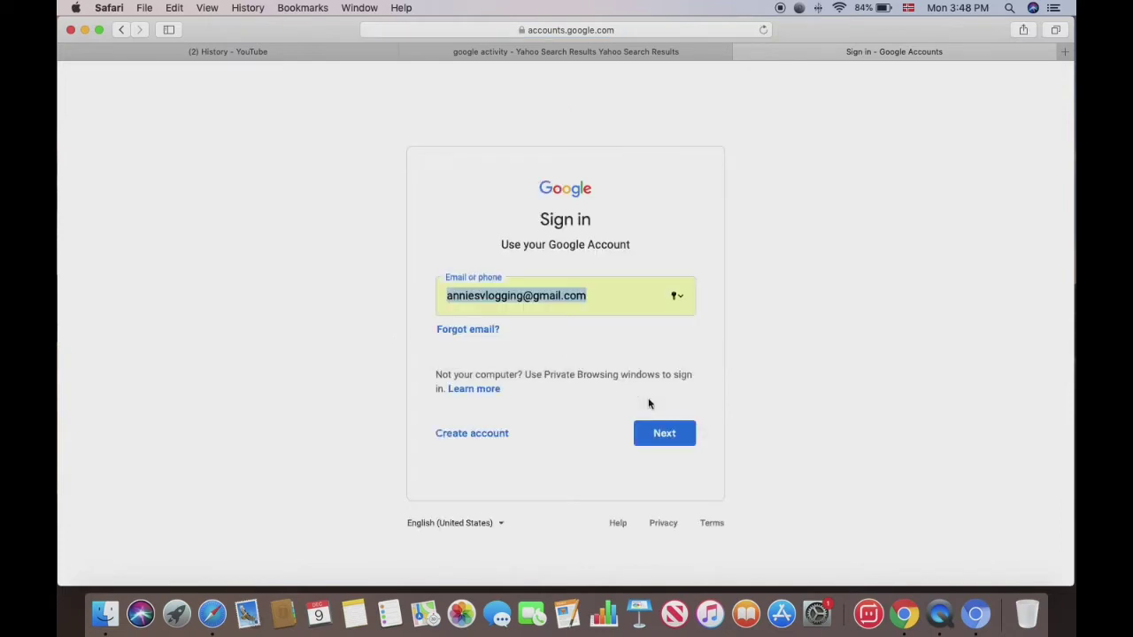
{"action": "left_click", "coordinate": [665, 433]}
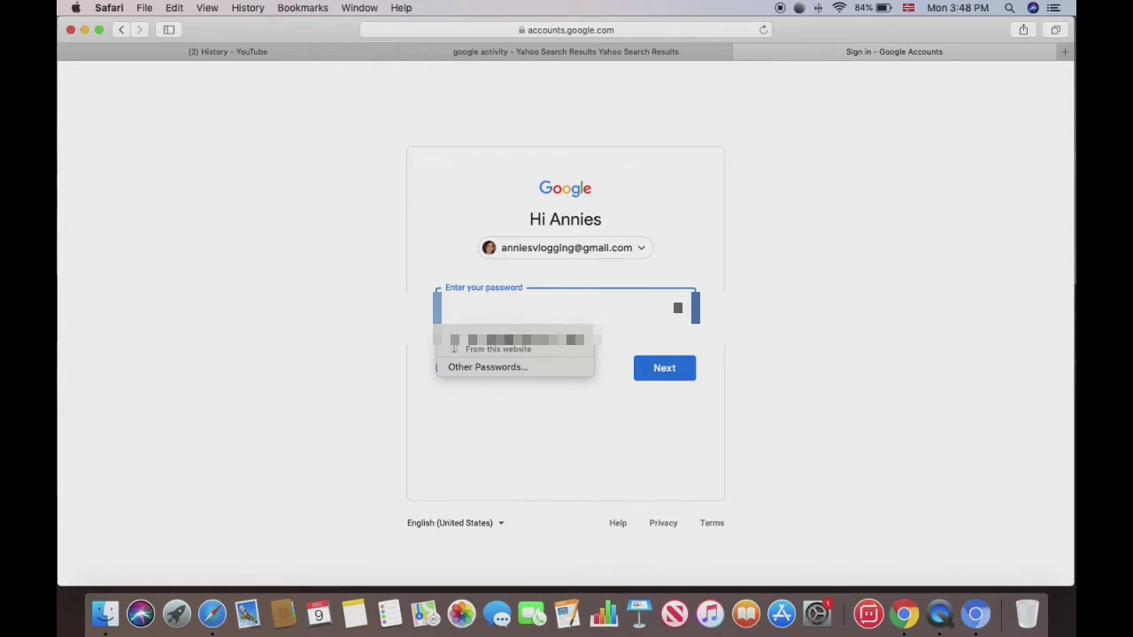
{"action": "key", "text": "Escape"}
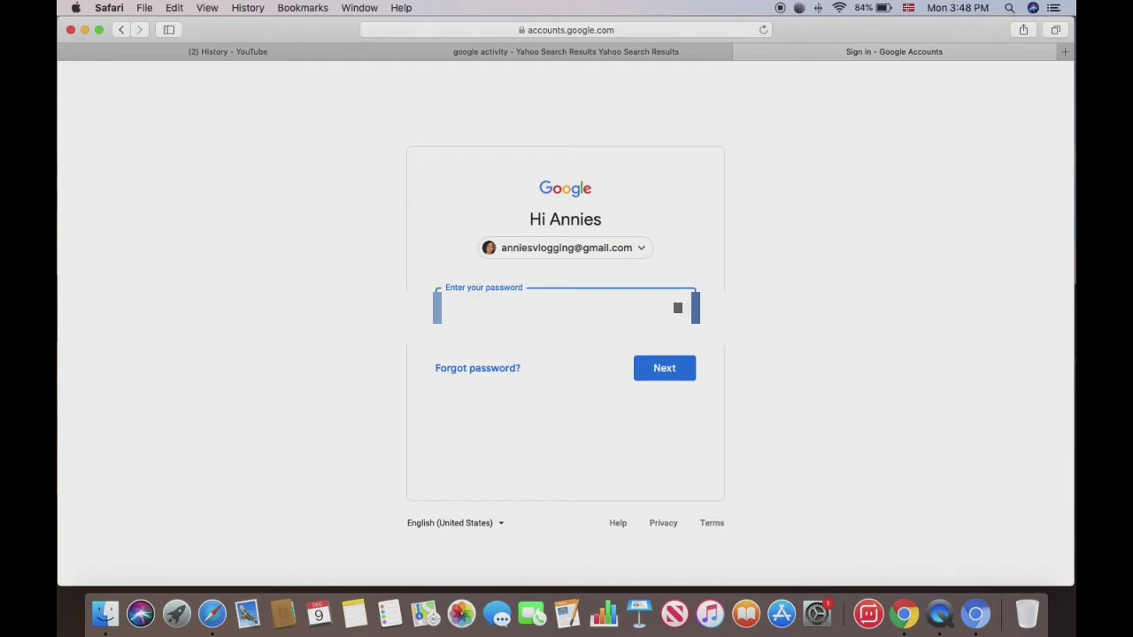
{"action": "key", "text": "Return"}
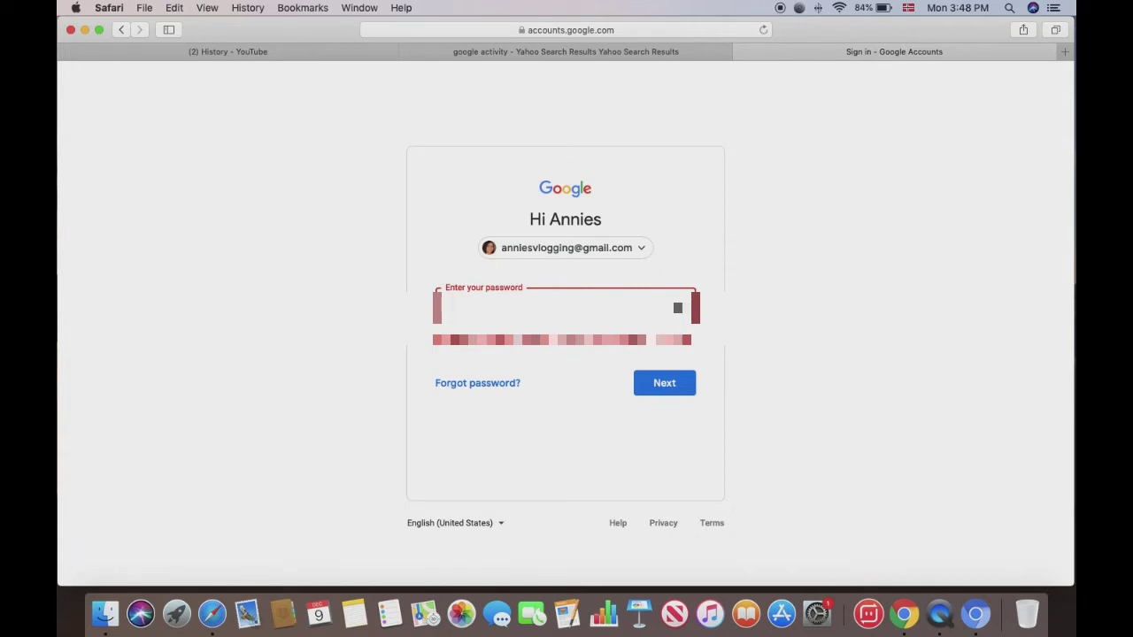
{"action": "key", "text": "Return"}
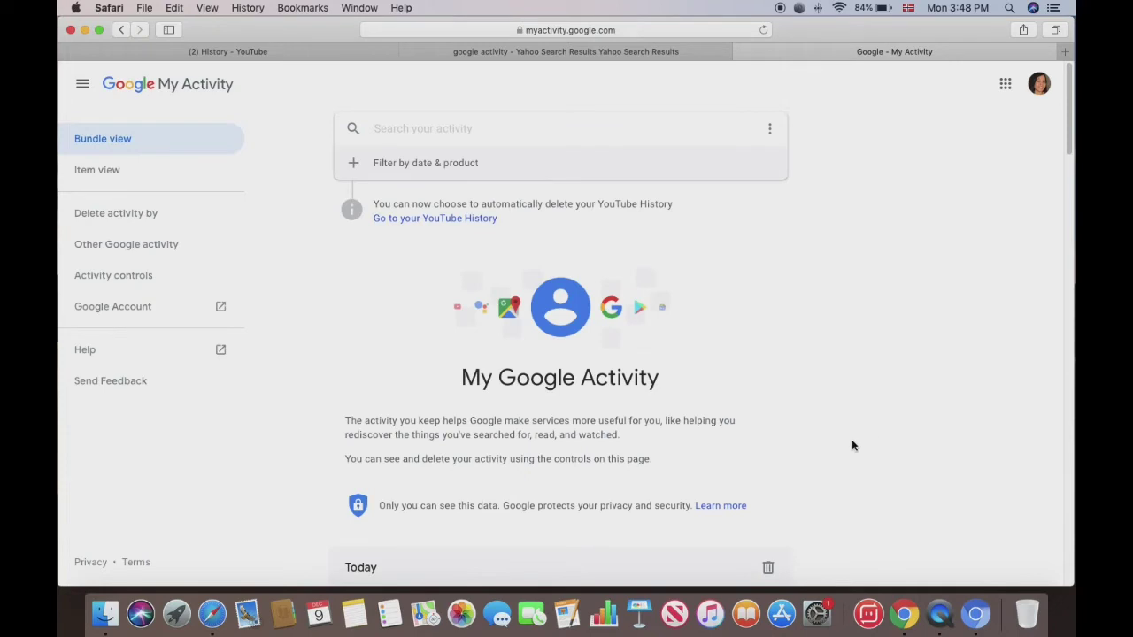
Review the recorded searches and site visits in the activity list, from today back to the oldest entries.
{"action": "scroll", "coordinate": [852, 445], "scroll_direction": "down", "scroll_amount": 3}
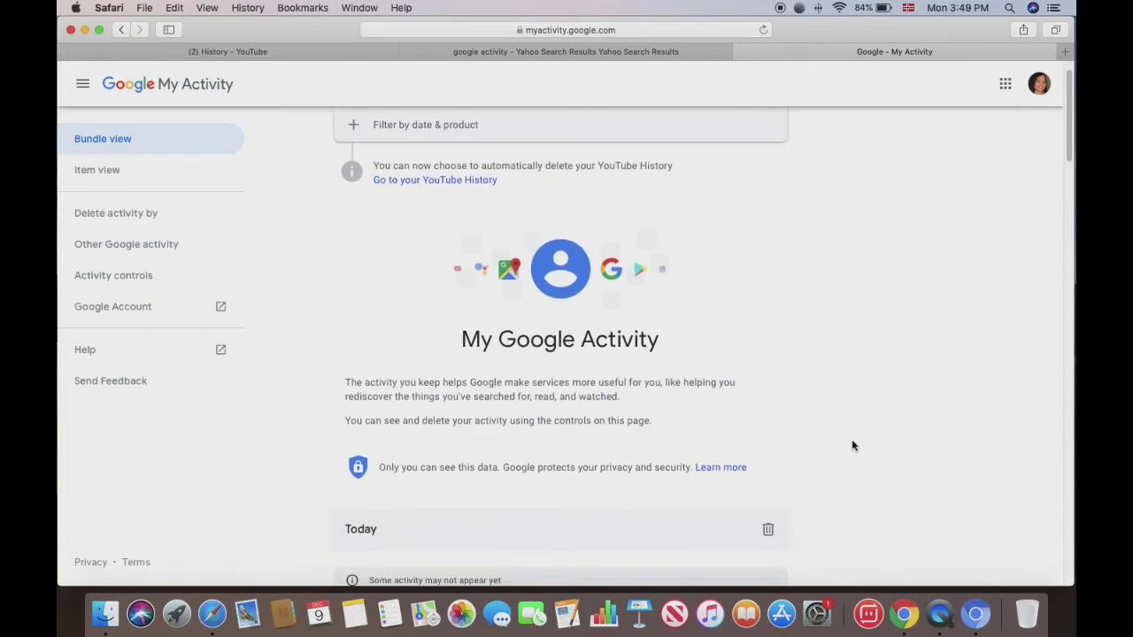
{"action": "scroll", "coordinate": [852, 445], "scroll_direction": "down", "scroll_amount": 2}
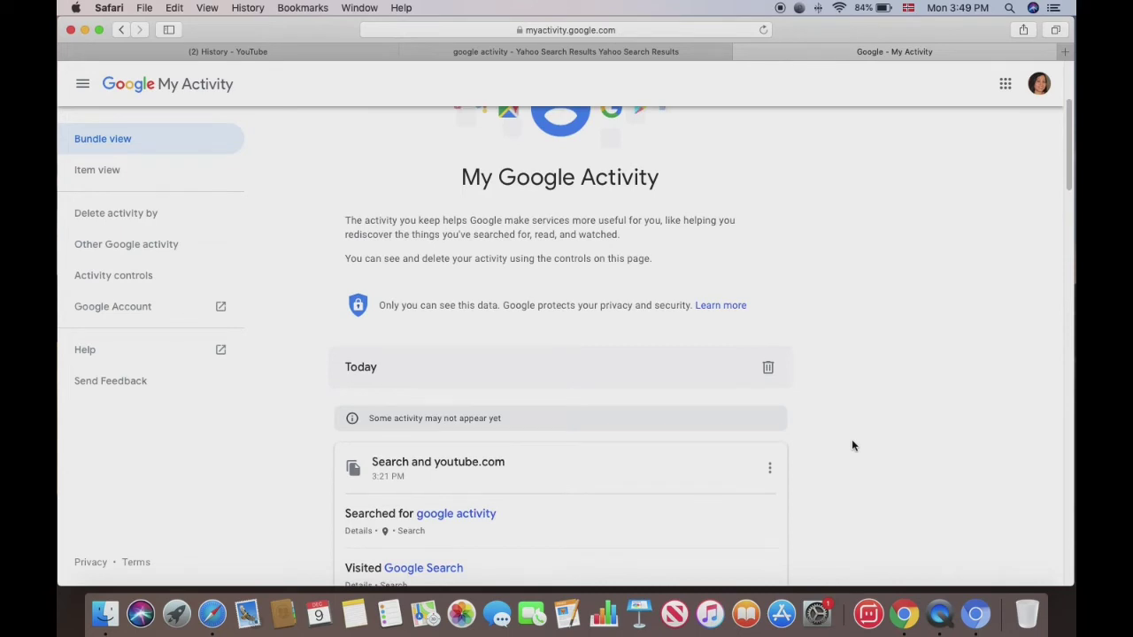
{"action": "scroll", "coordinate": [852, 446], "scroll_direction": "down", "scroll_amount": 3}
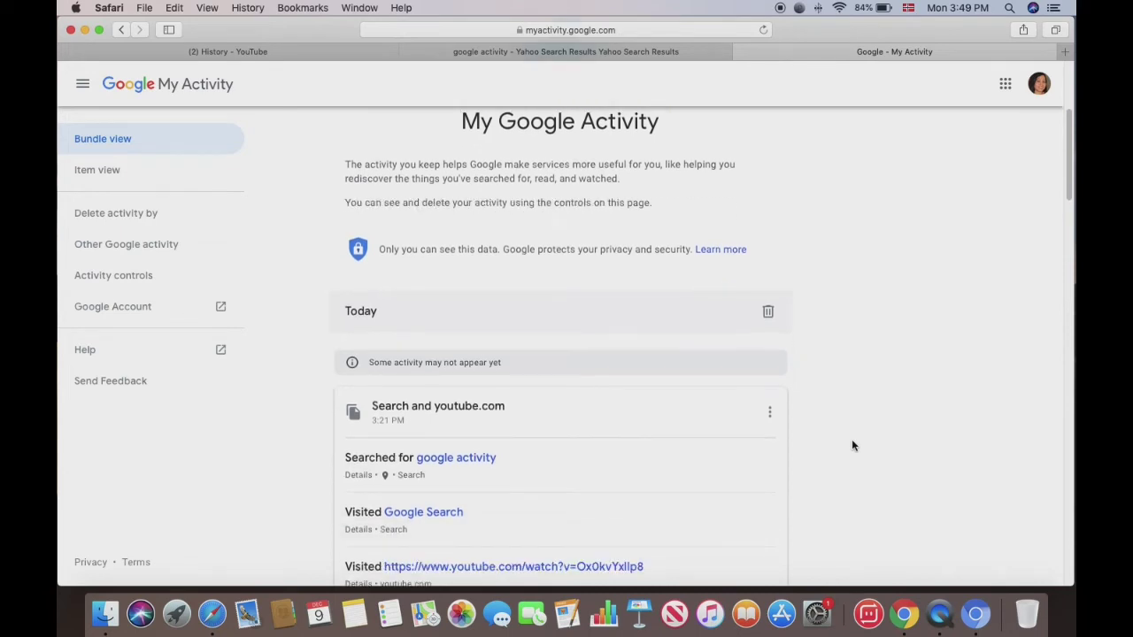
{"action": "scroll", "coordinate": [851, 445], "scroll_direction": "down", "scroll_amount": 1}
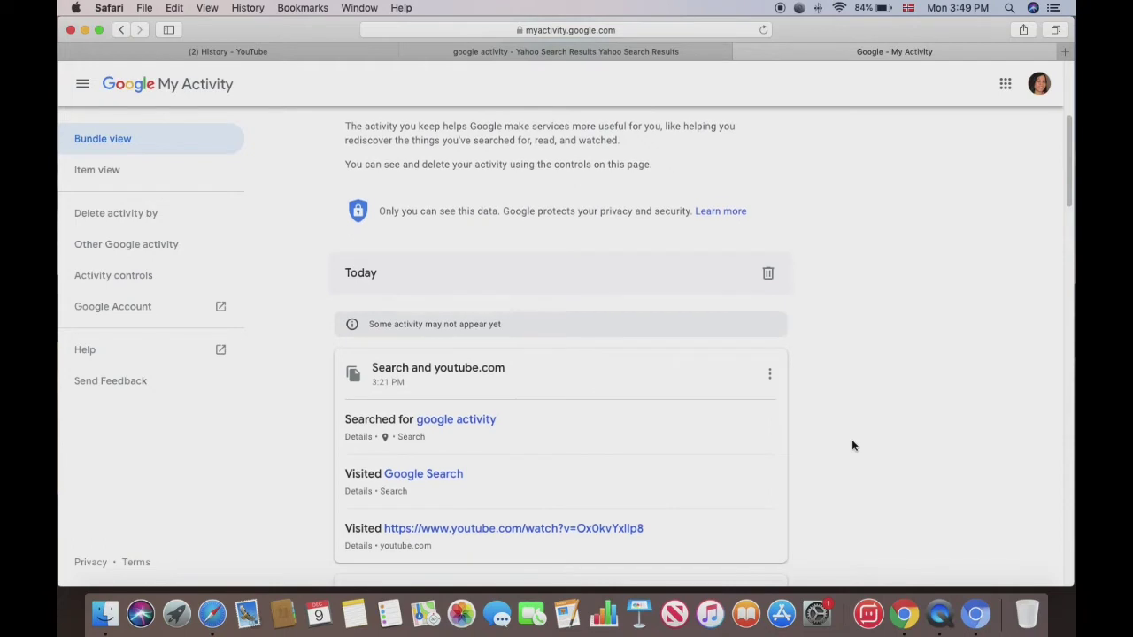
{"action": "scroll", "coordinate": [852, 445], "scroll_direction": "down", "scroll_amount": 5}
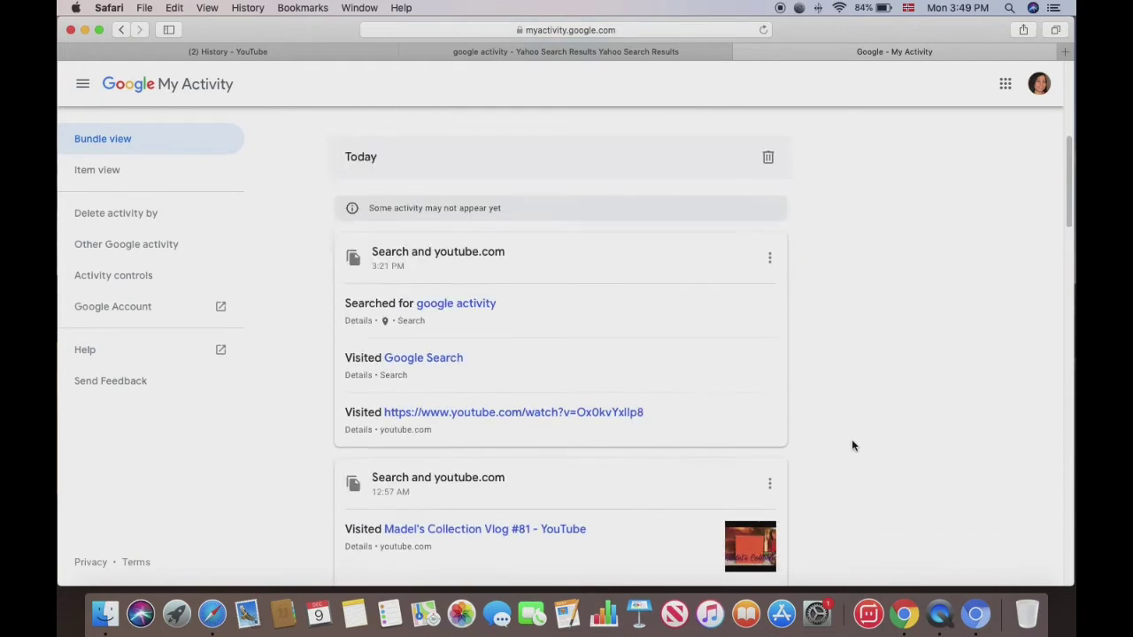
{"action": "scroll", "coordinate": [852, 445], "scroll_direction": "down", "scroll_amount": 12}
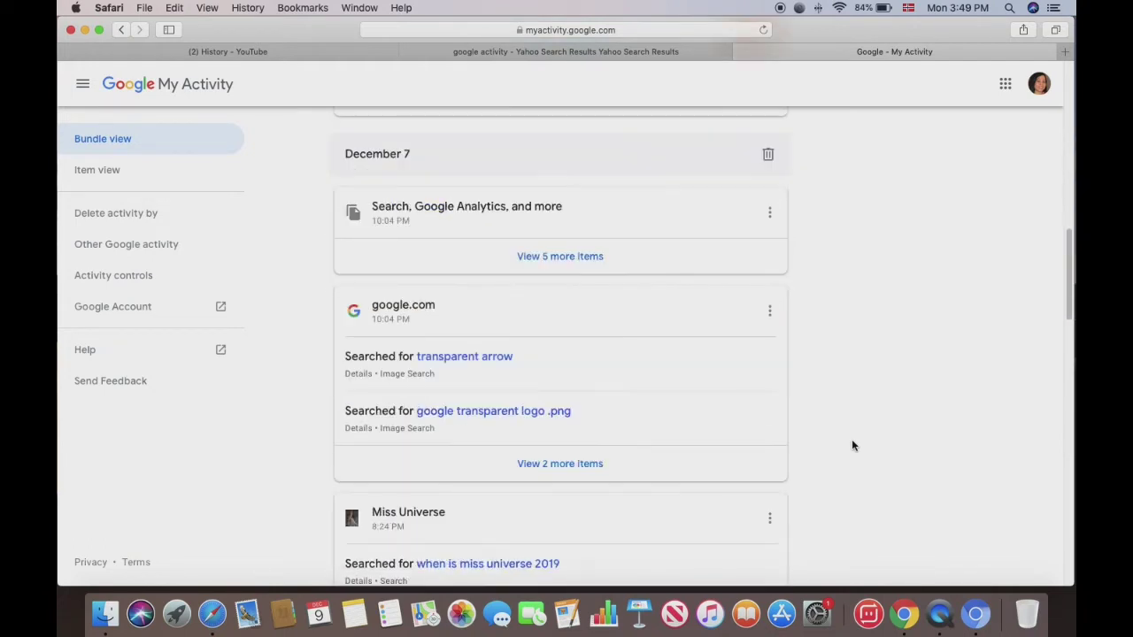
{"action": "scroll", "coordinate": [851, 445], "scroll_direction": "down", "scroll_amount": 16}
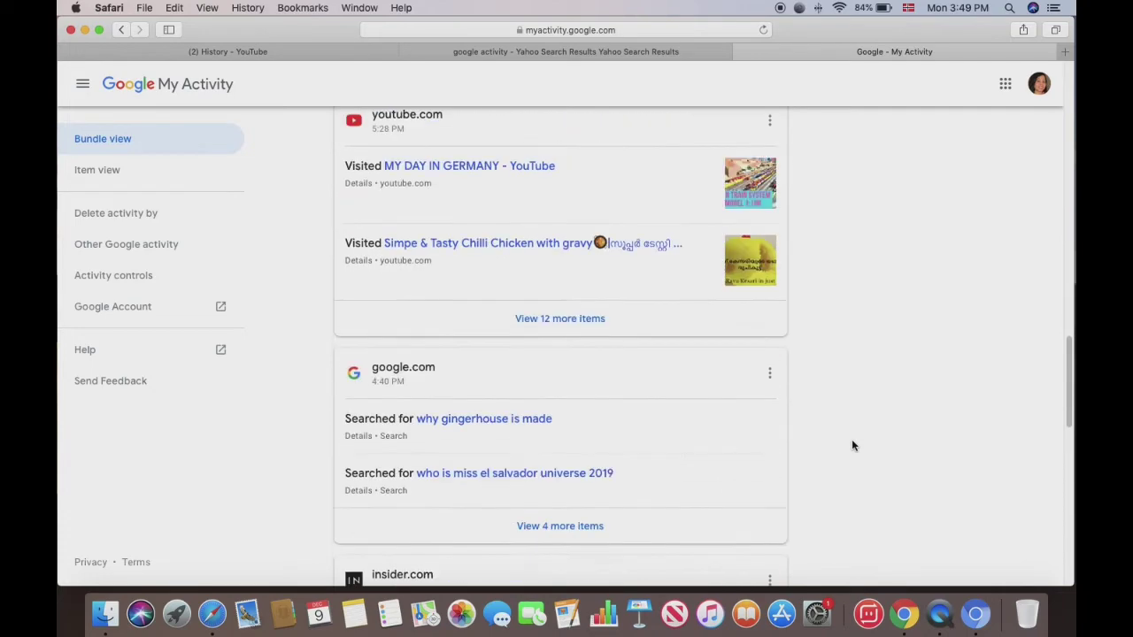
{"action": "scroll", "coordinate": [852, 445], "scroll_direction": "down", "scroll_amount": 20}
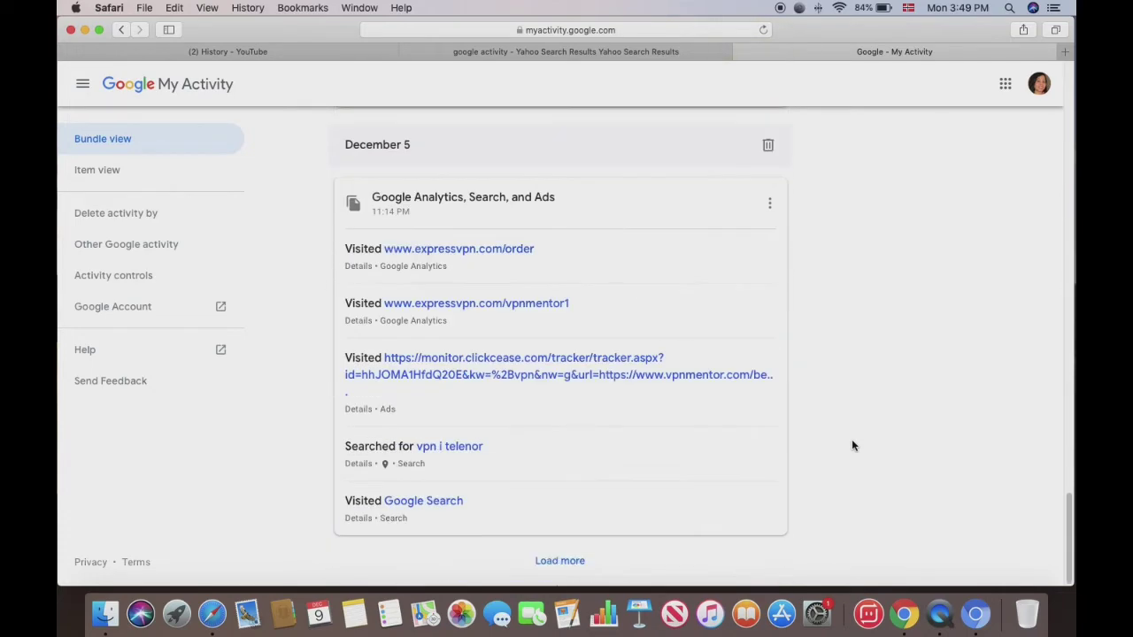
{"action": "scroll", "coordinate": [851, 439], "scroll_direction": "down", "scroll_amount": 5}
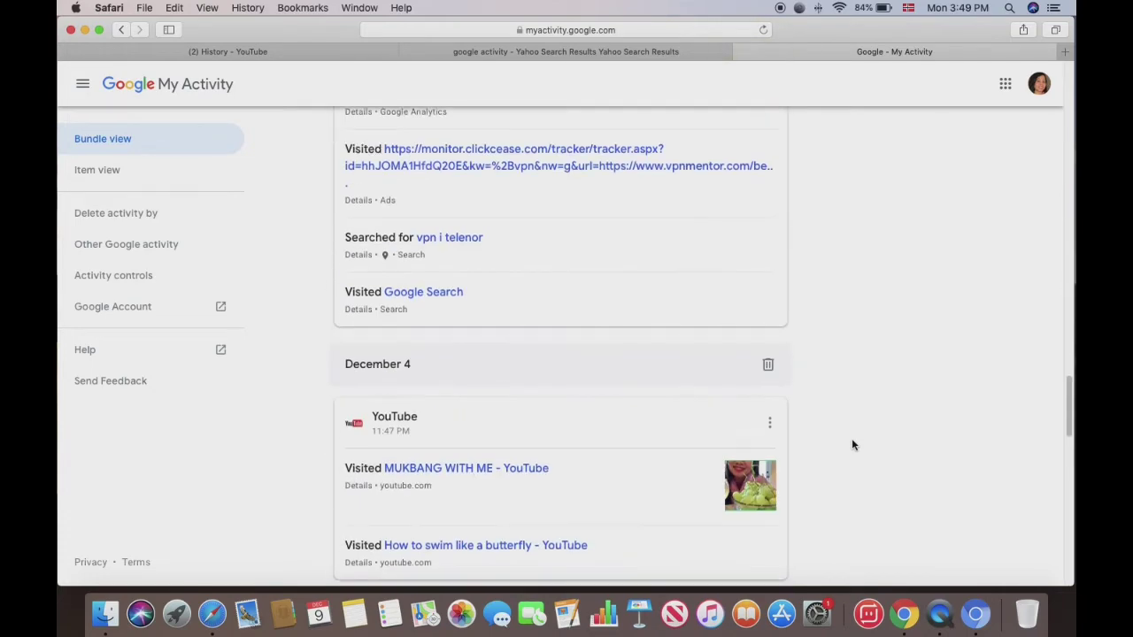
{"action": "scroll", "coordinate": [851, 445], "scroll_direction": "down", "scroll_amount": 19}
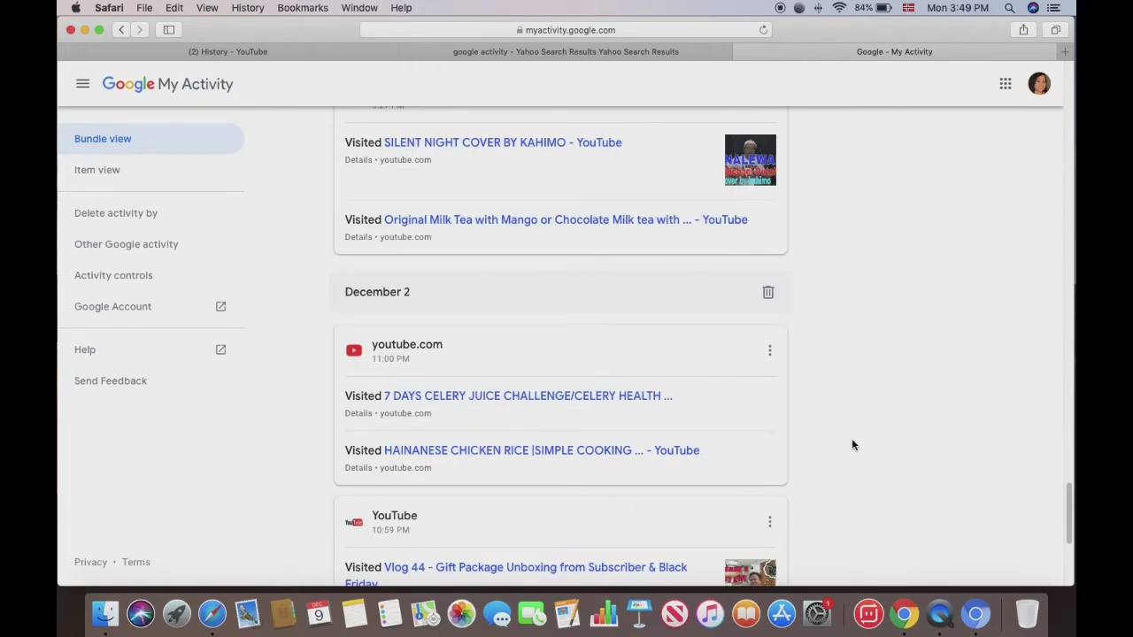
{"action": "scroll", "coordinate": [851, 445], "scroll_direction": "up", "scroll_amount": 20}
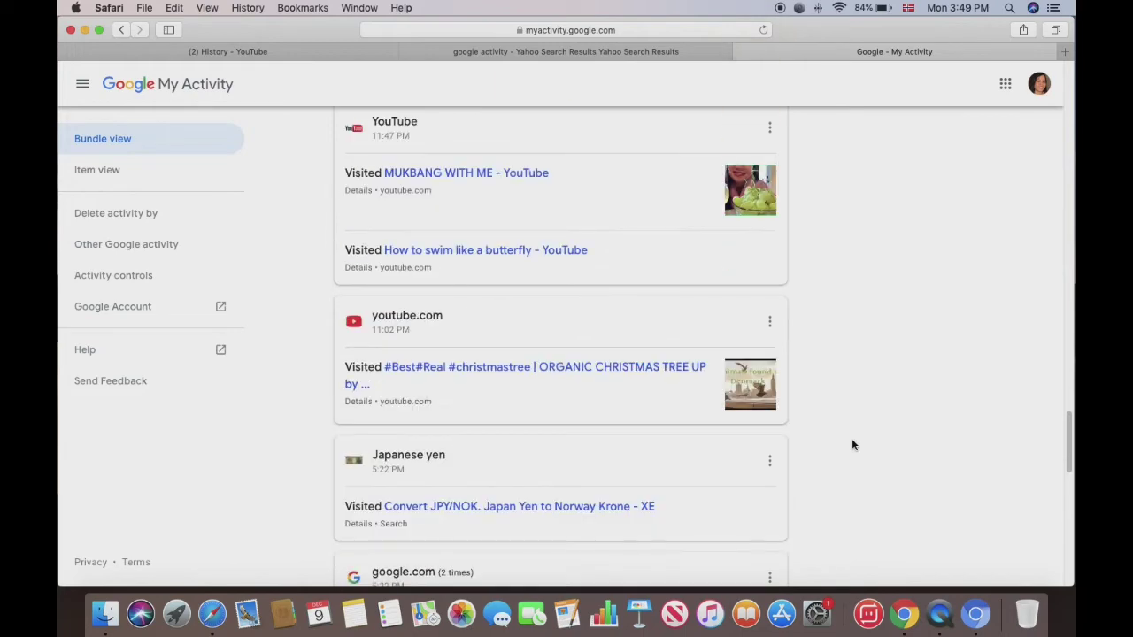
{"action": "scroll", "coordinate": [851, 443], "scroll_direction": "down", "scroll_amount": 20}
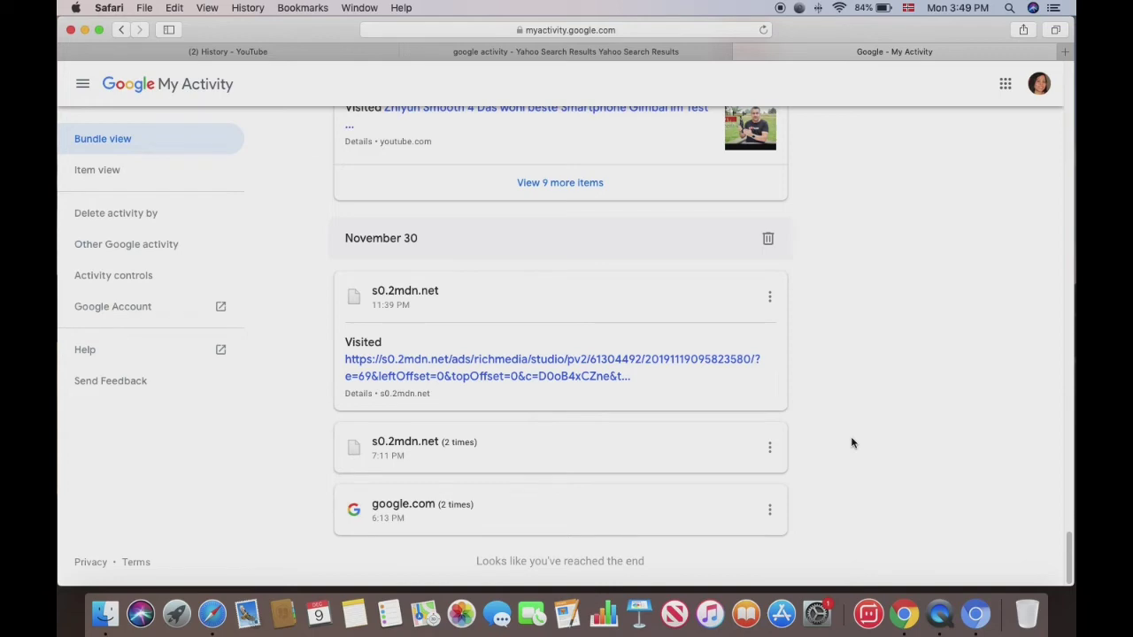
{"action": "scroll", "coordinate": [851, 443], "scroll_direction": "up", "scroll_amount": 20}
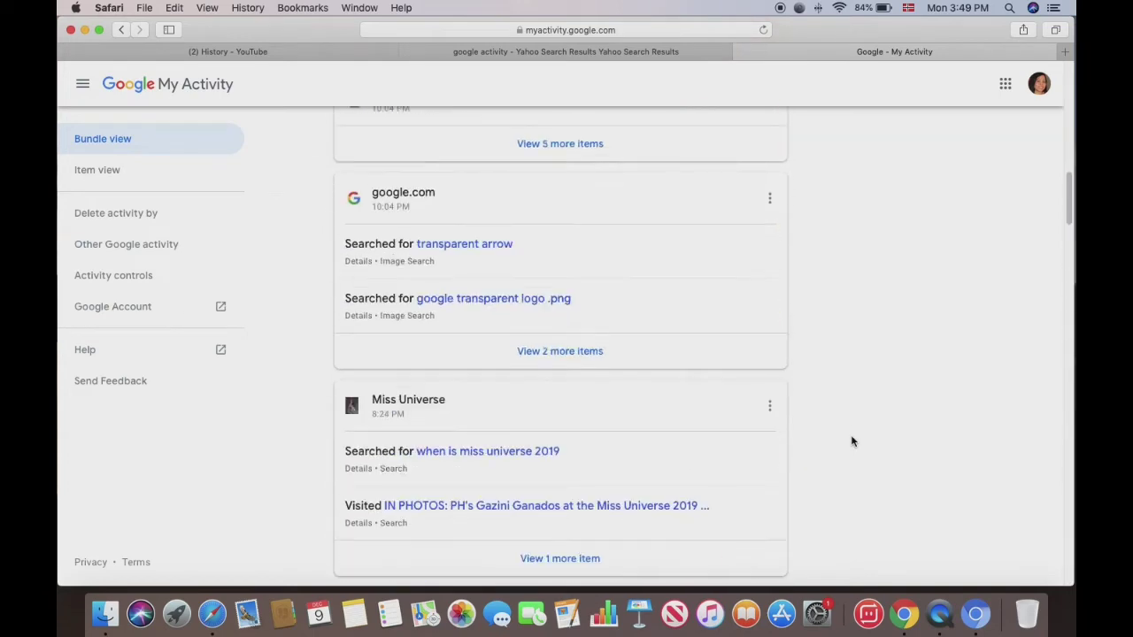
{"action": "scroll", "coordinate": [852, 439], "scroll_direction": "up", "scroll_amount": 2}
{"action": "scroll", "coordinate": [852, 440], "scroll_direction": "down", "scroll_amount": 15}
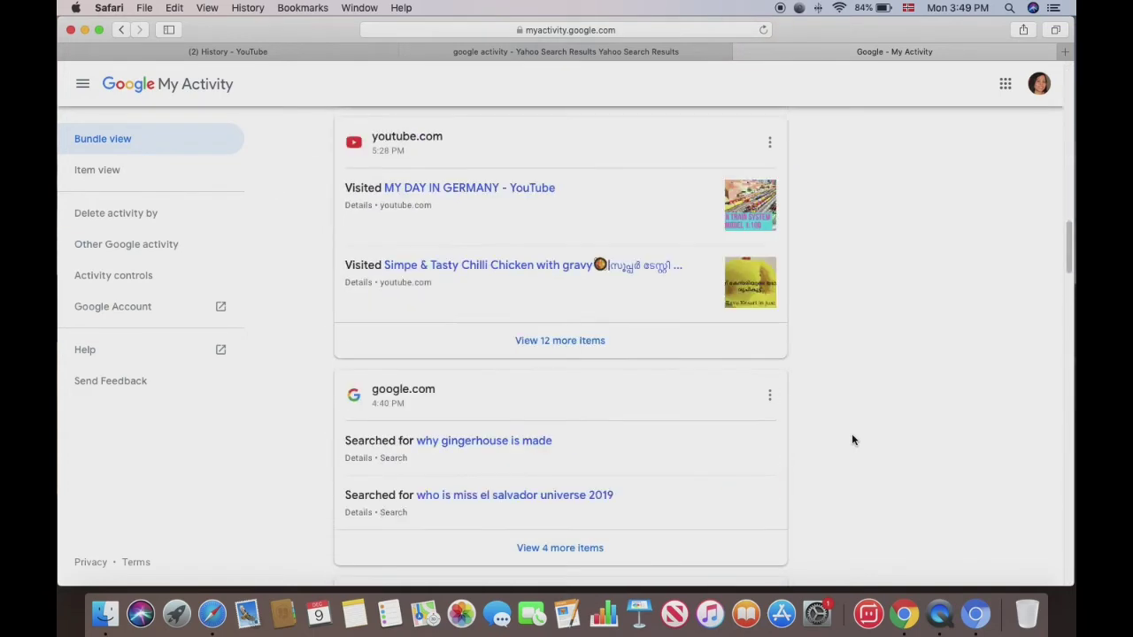
{"action": "scroll", "coordinate": [852, 440], "scroll_direction": "down", "scroll_amount": 5}
{"action": "scroll", "coordinate": [852, 440], "scroll_direction": "up", "scroll_amount": 20}
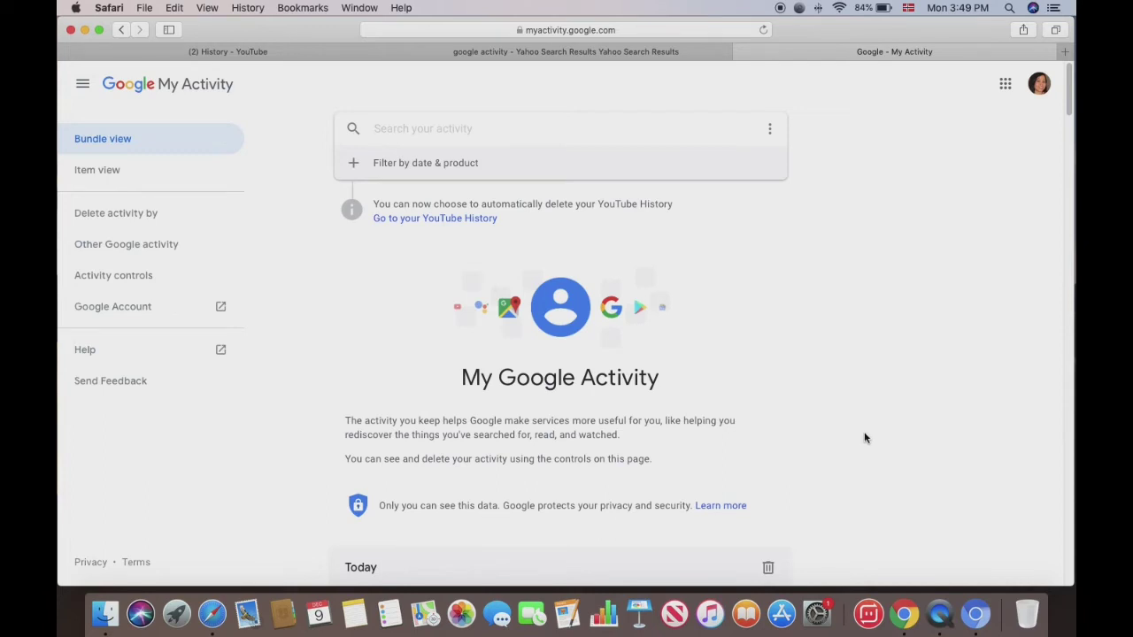
{"action": "scroll", "coordinate": [905, 473], "scroll_direction": "down", "scroll_amount": 10}
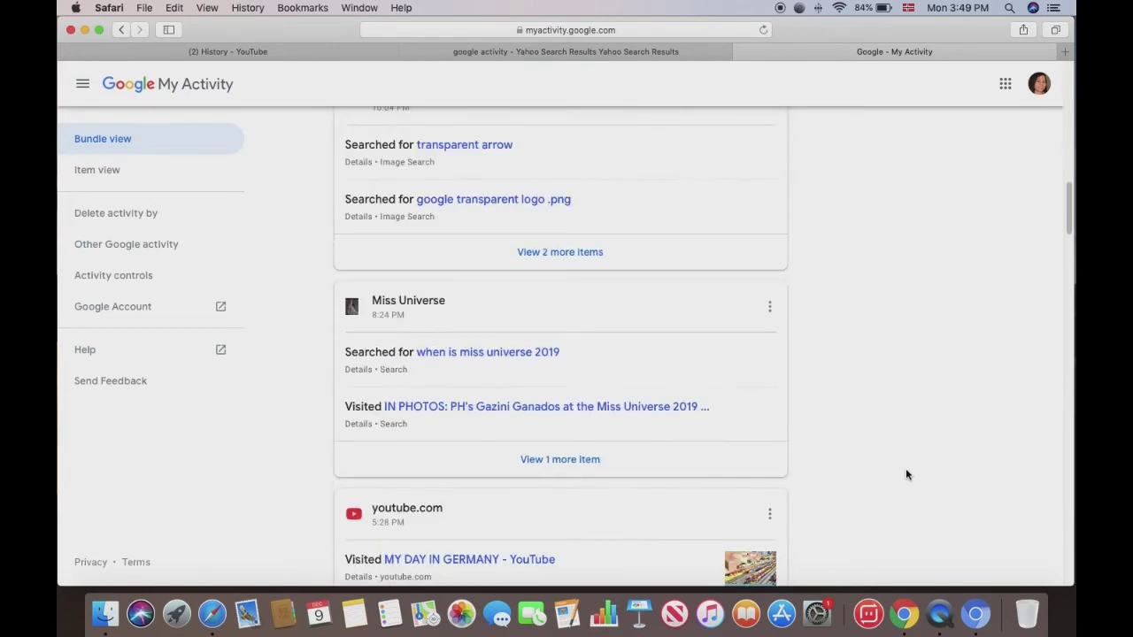
{"action": "scroll", "coordinate": [906, 469], "scroll_direction": "down", "scroll_amount": 2}
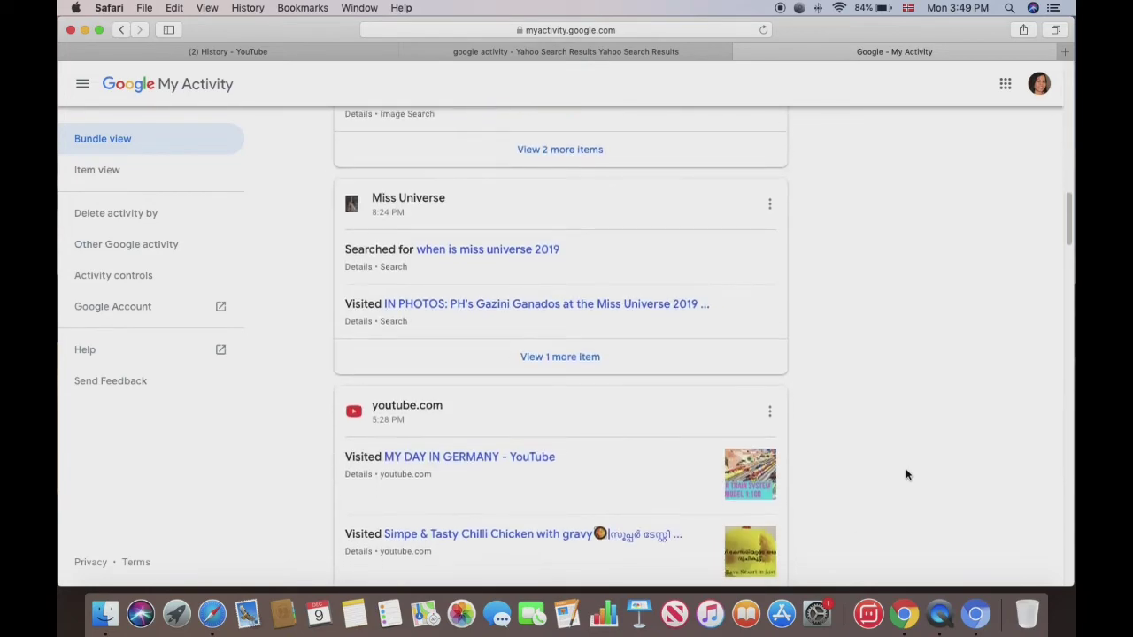
{"action": "scroll", "coordinate": [905, 474], "scroll_direction": "down", "scroll_amount": 2}
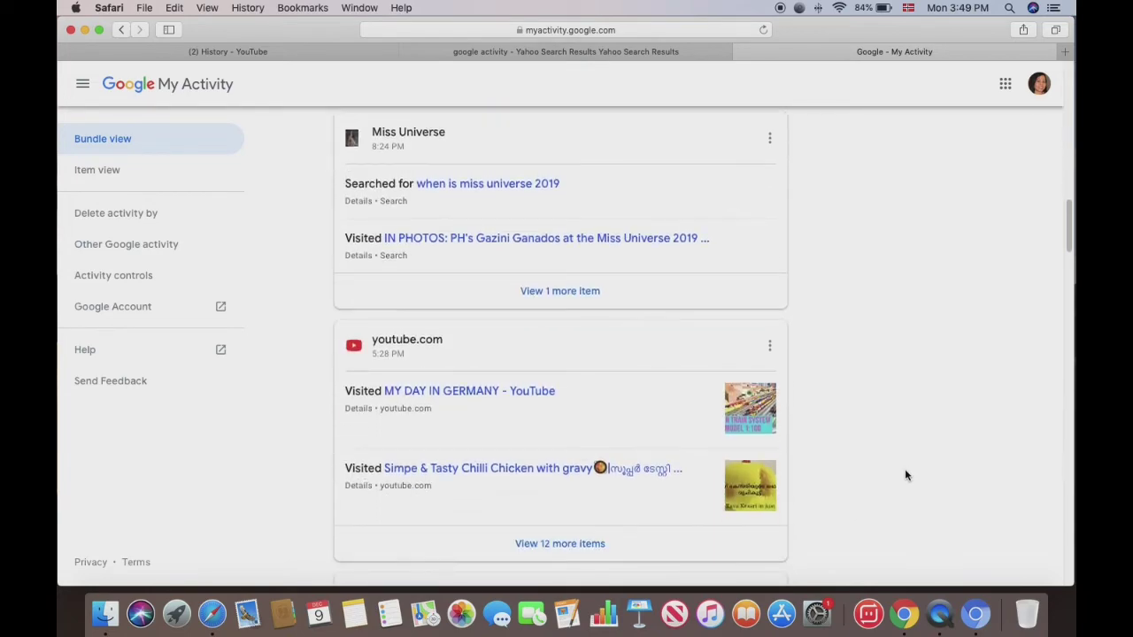
Delete the account's recorded Google activity for all time and dismiss the completion dialog.
{"action": "scroll", "coordinate": [905, 475], "scroll_direction": "up", "scroll_amount": 15}
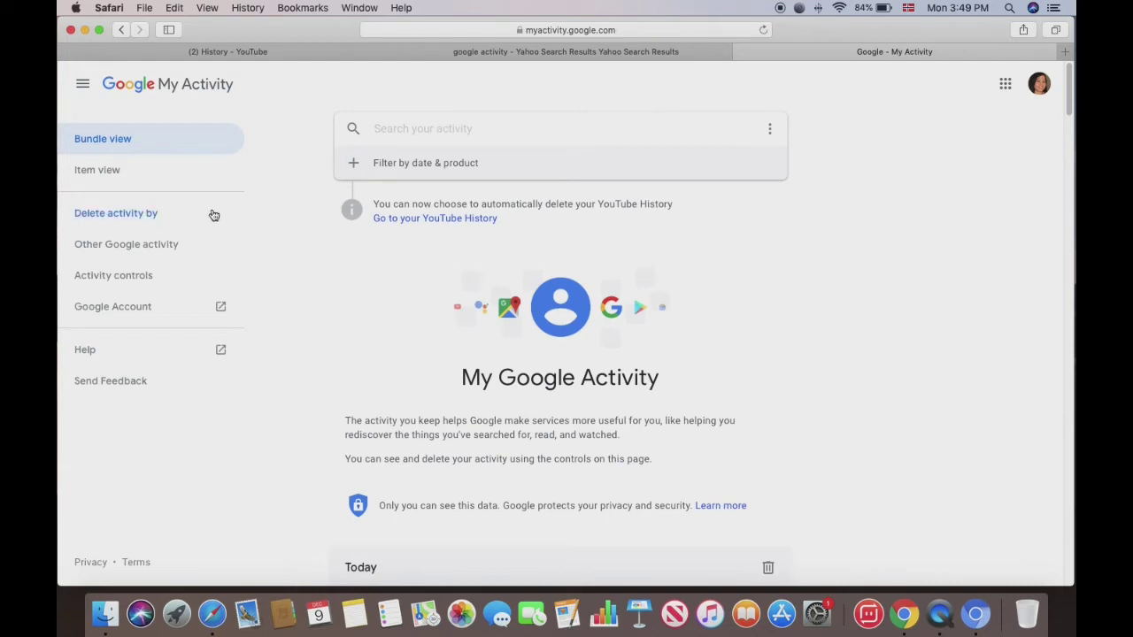
{"action": "left_click", "coordinate": [128, 217]}
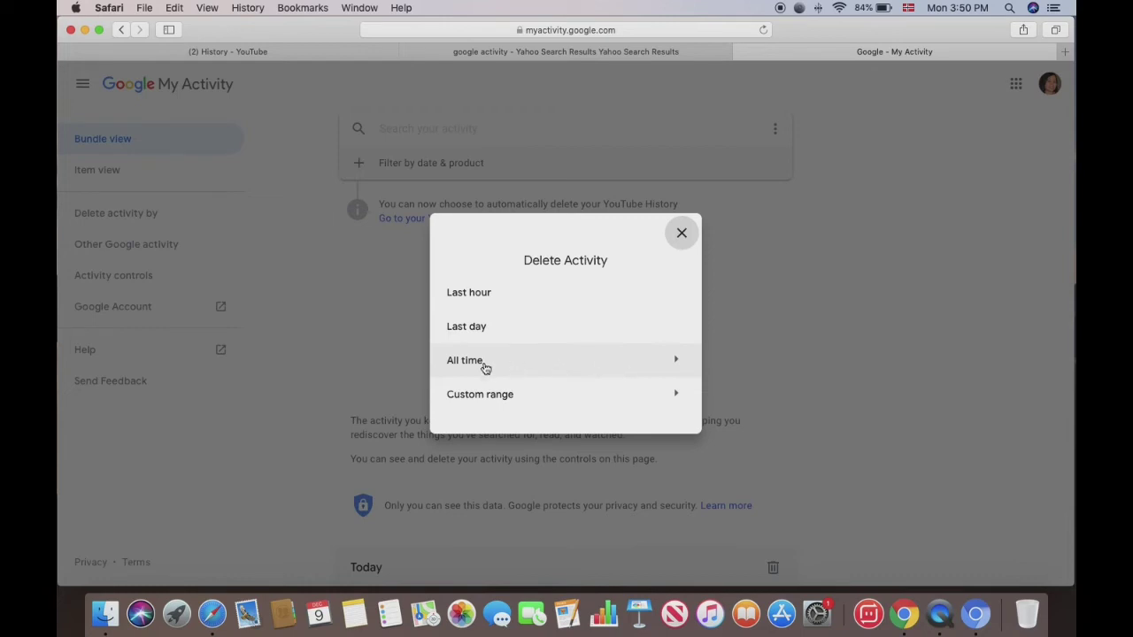
{"action": "left_click", "coordinate": [586, 368]}
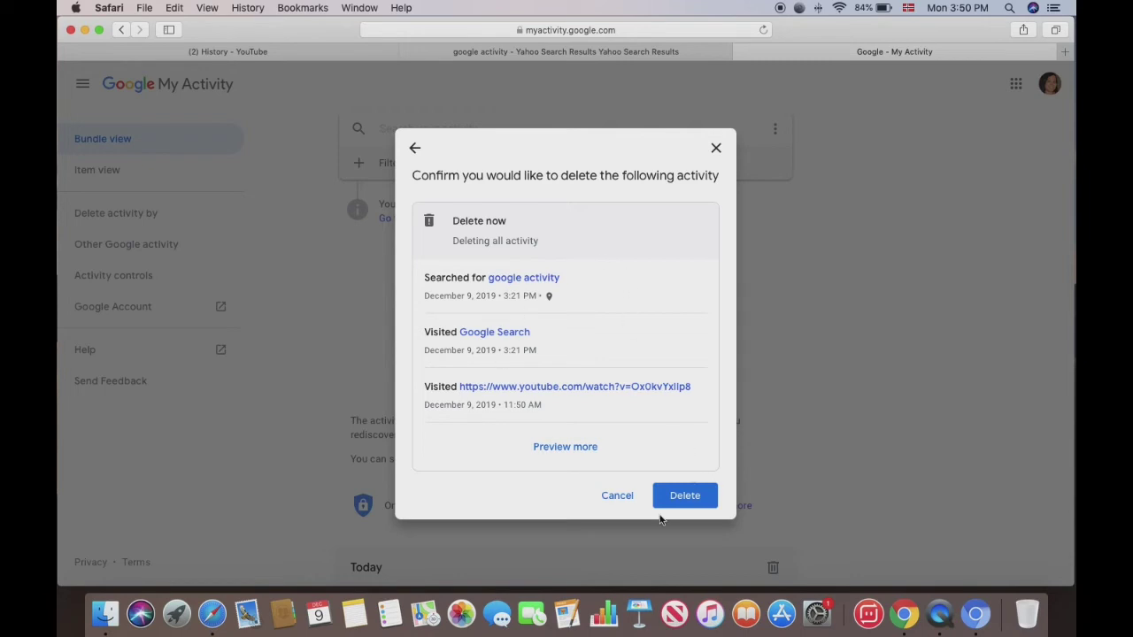
{"action": "left_click", "coordinate": [684, 502]}
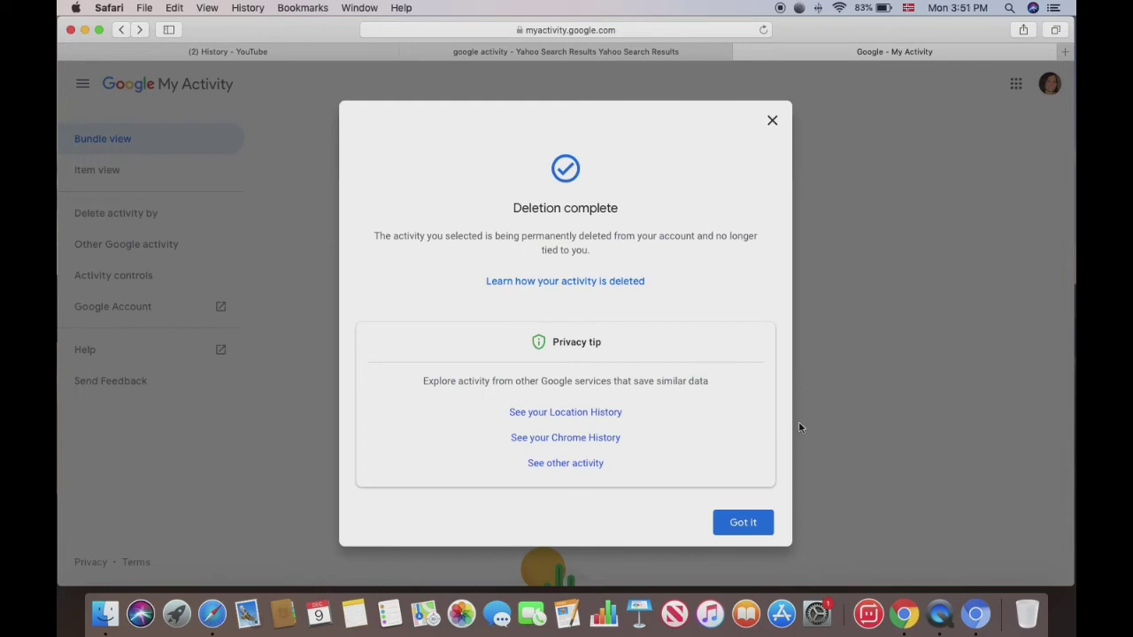
{"action": "left_click", "coordinate": [751, 524]}
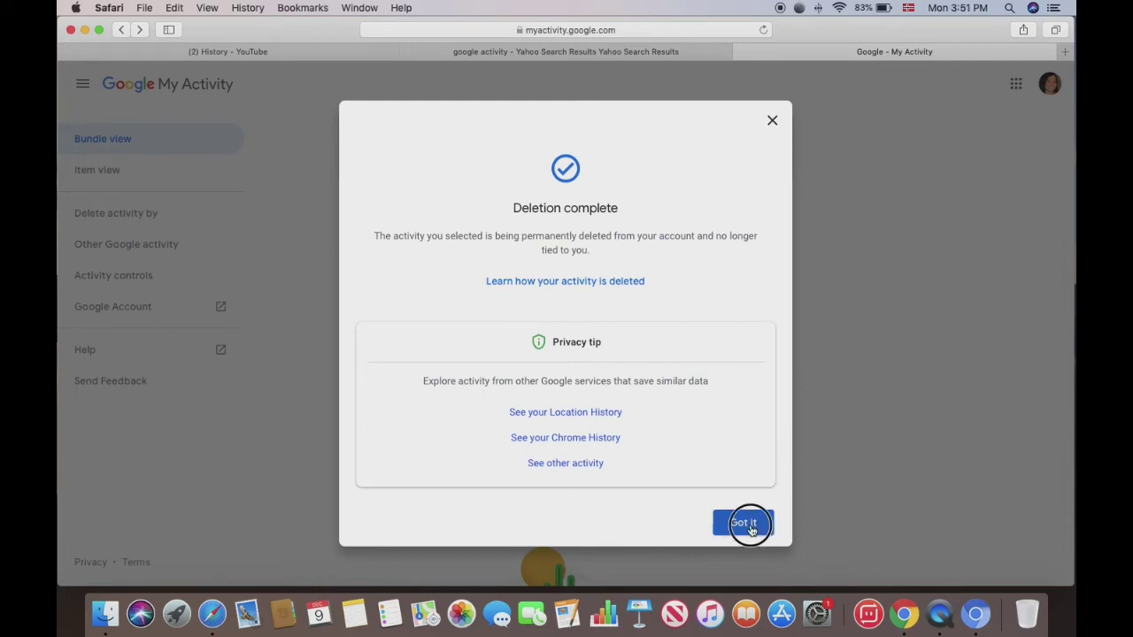
Check the whole My Activity page for any remaining recorded activity.
{"action": "scroll", "coordinate": [755, 407], "scroll_direction": "down", "scroll_amount": 3}
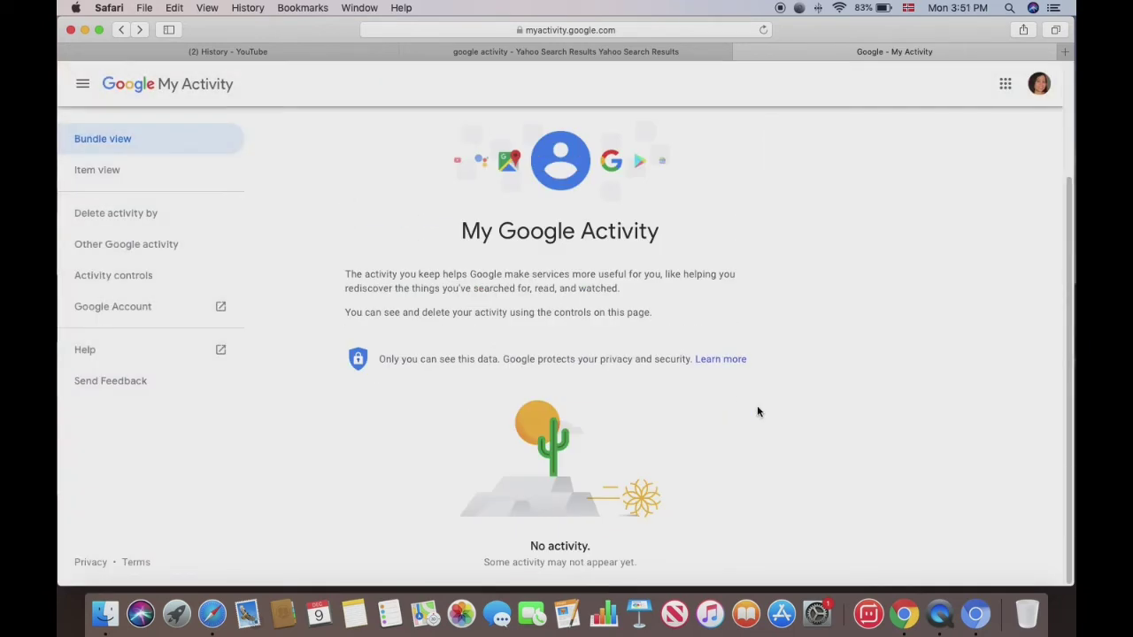
{"action": "scroll", "coordinate": [756, 404], "scroll_direction": "up", "scroll_amount": 3}
{"action": "scroll", "coordinate": [756, 407], "scroll_direction": "down", "scroll_amount": 3}
{"action": "scroll", "coordinate": [756, 407], "scroll_direction": "up", "scroll_amount": 3}
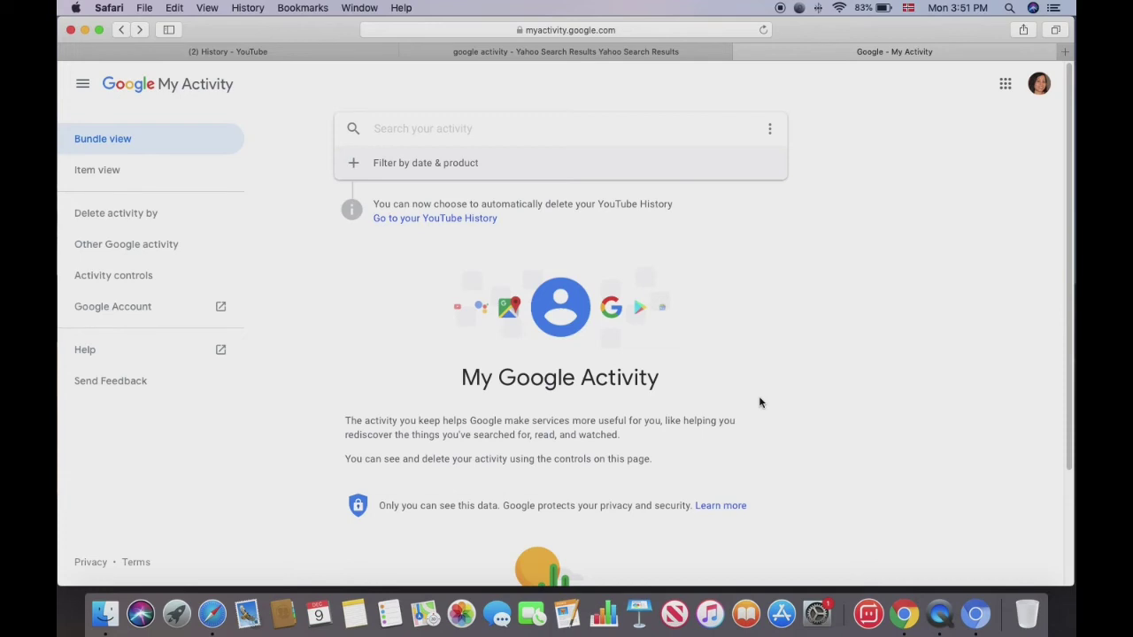
{"action": "scroll", "coordinate": [867, 436], "scroll_direction": "down", "scroll_amount": 3}
{"action": "scroll", "coordinate": [867, 436], "scroll_direction": "up", "scroll_amount": 3}
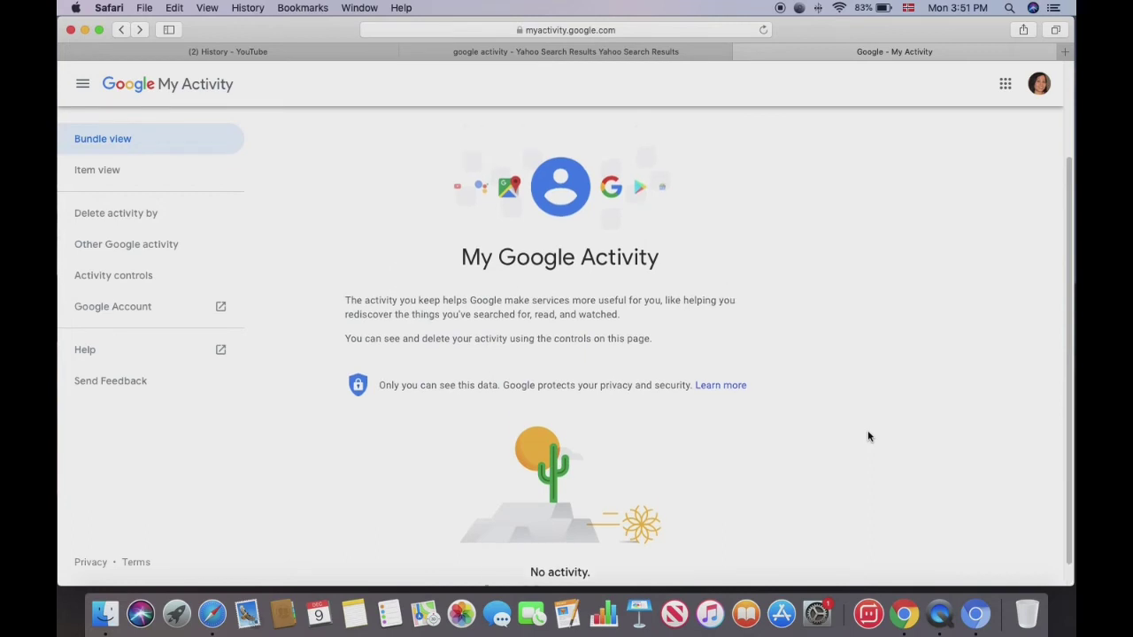
{"action": "scroll", "coordinate": [872, 429], "scroll_direction": "down", "scroll_amount": 3}
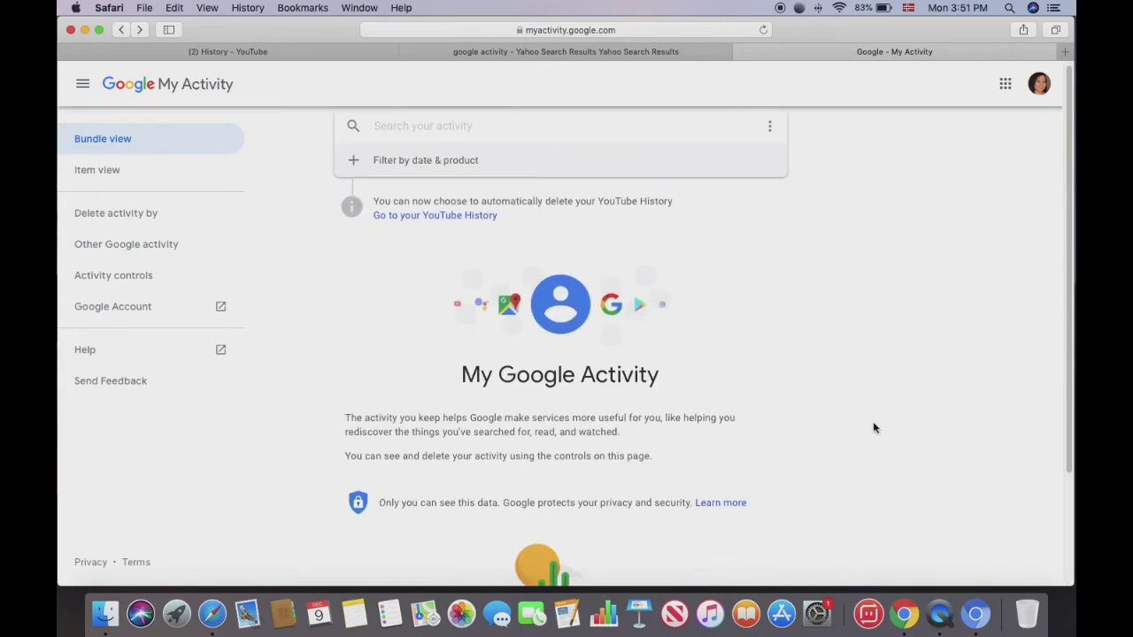
{"action": "scroll", "coordinate": [873, 425], "scroll_direction": "up", "scroll_amount": 3}
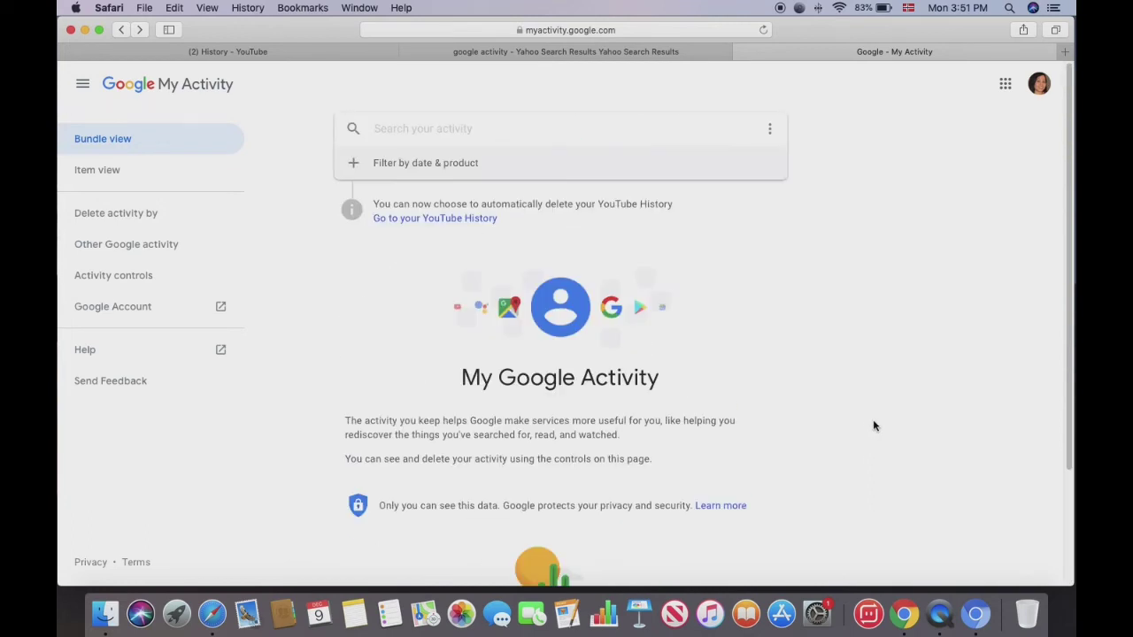
{"action": "scroll", "coordinate": [873, 426], "scroll_direction": "down", "scroll_amount": 3}
{"action": "scroll", "coordinate": [874, 426], "scroll_direction": "up", "scroll_amount": 3}
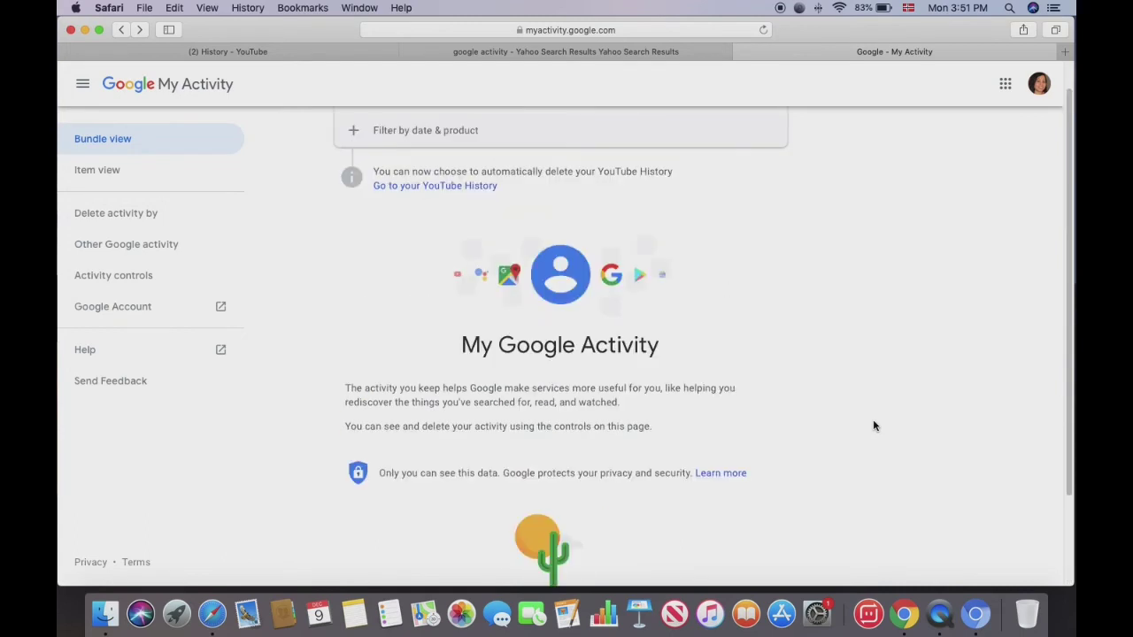
{"action": "scroll", "coordinate": [873, 426], "scroll_direction": "down", "scroll_amount": 3}
{"action": "scroll", "coordinate": [873, 425], "scroll_direction": "up", "scroll_amount": 4}
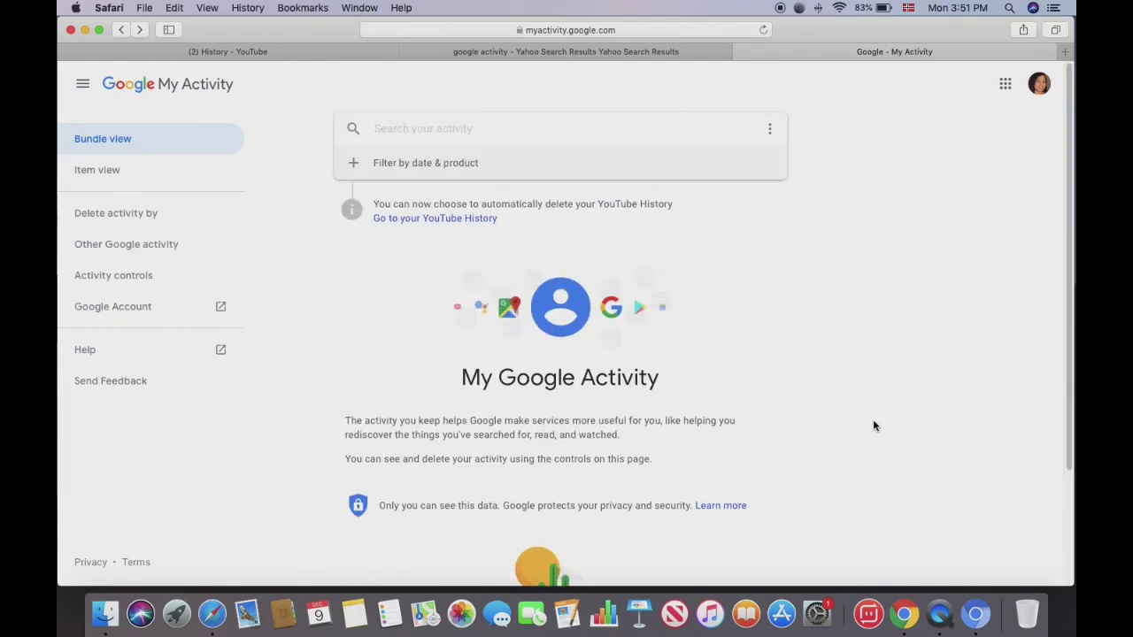
{"action": "scroll", "coordinate": [874, 425], "scroll_direction": "down", "scroll_amount": 3}
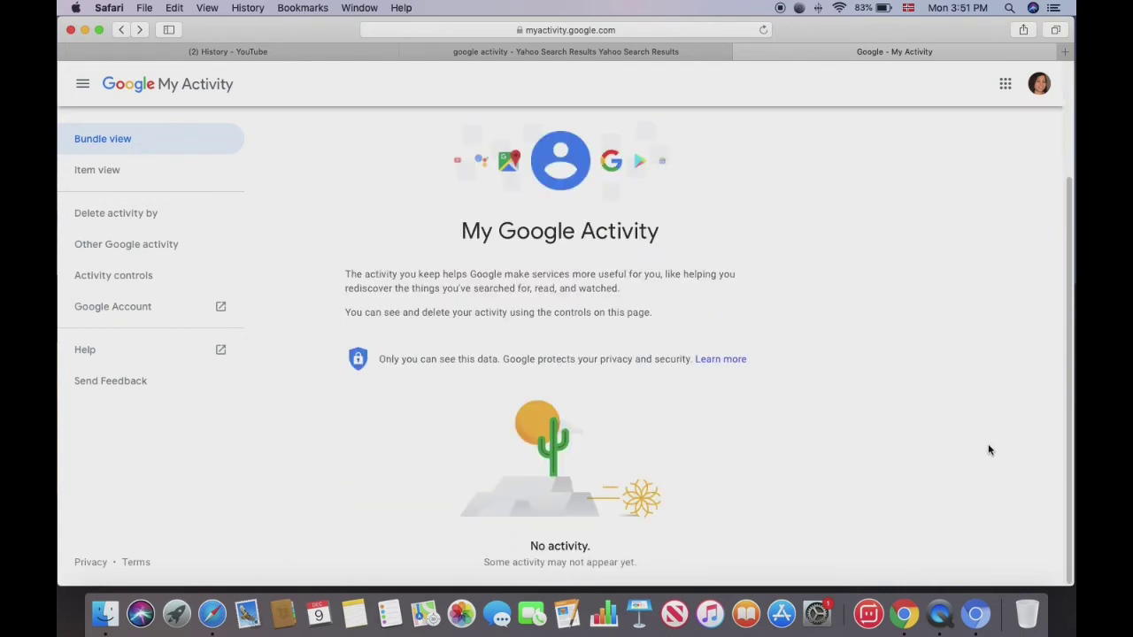